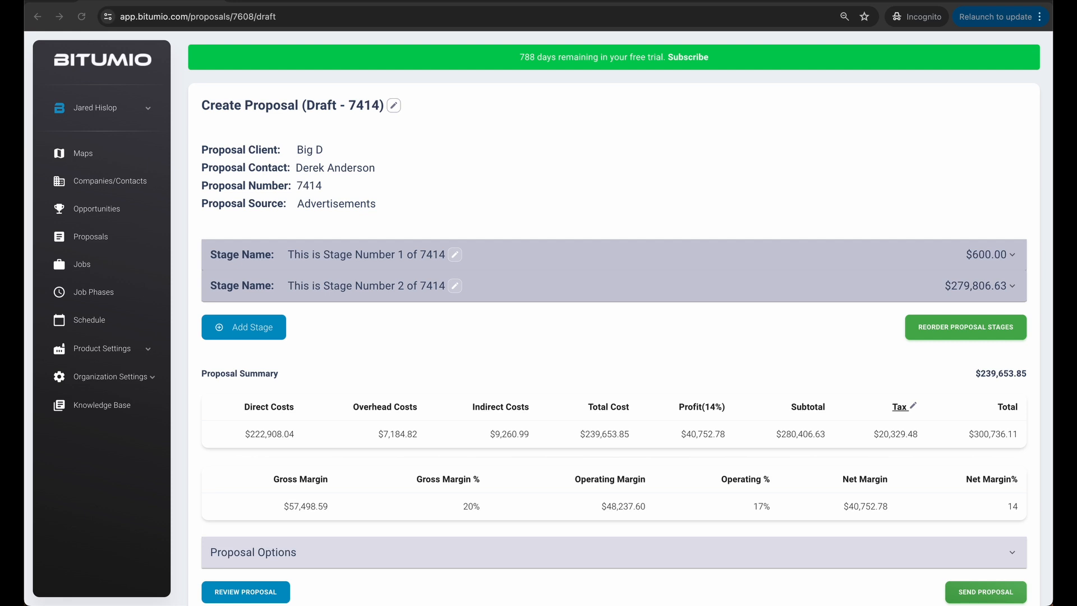
Review the products listed under Stage Number 1 and Stage Number 2 of the draft proposal.
left_click(543, 259)
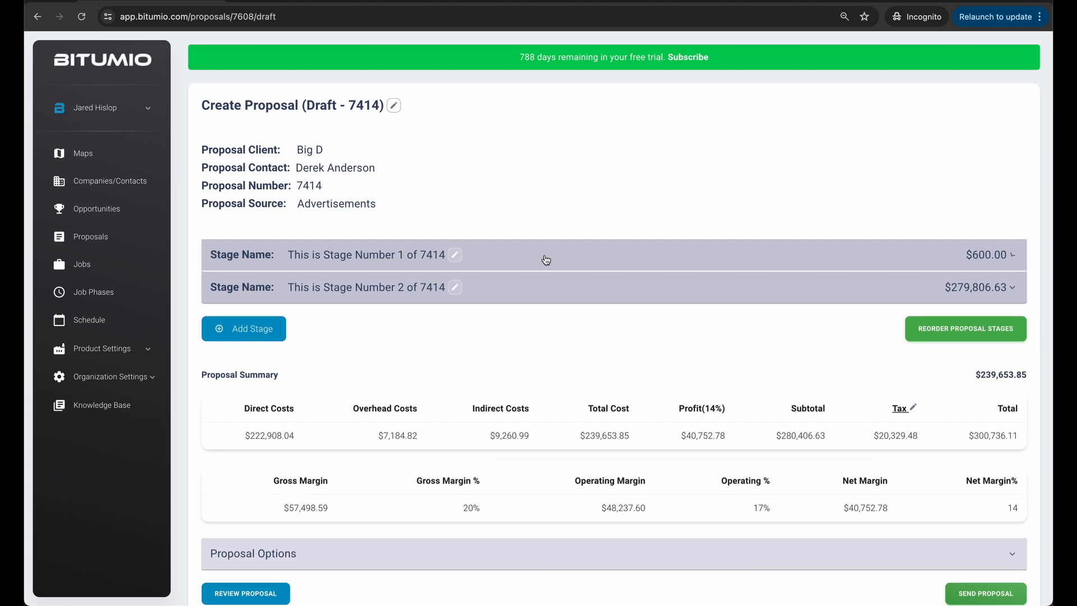
scroll(534, 317, "down", 1)
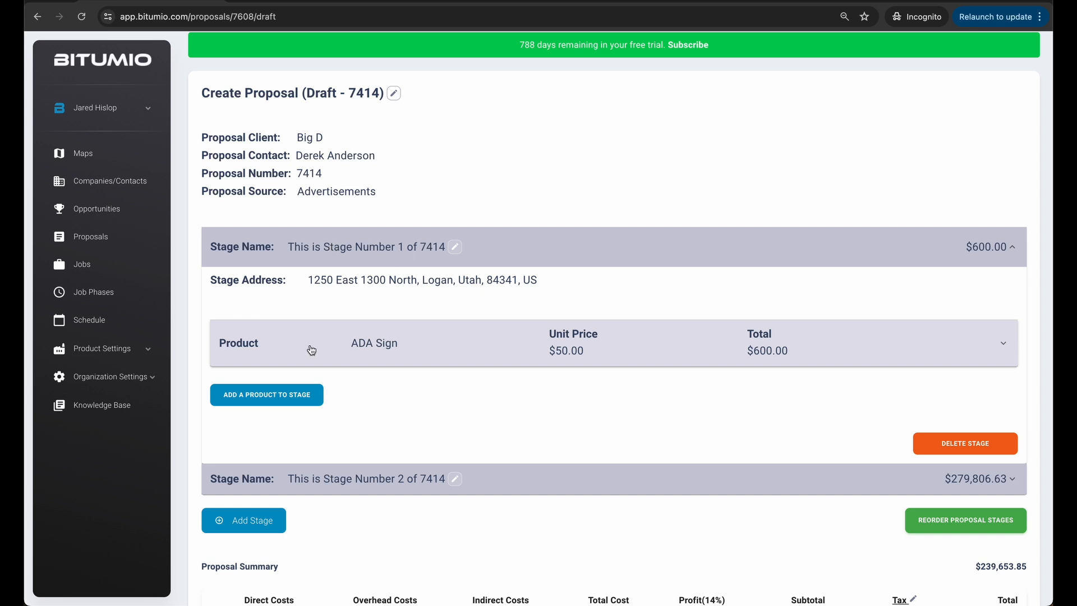
left_click(513, 481)
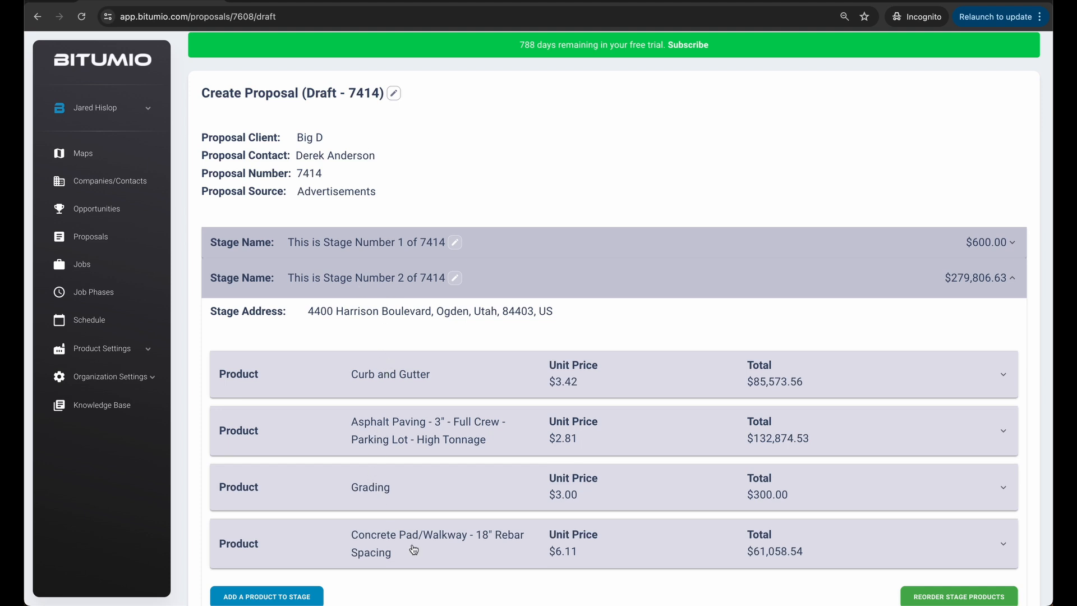
left_click(568, 291)
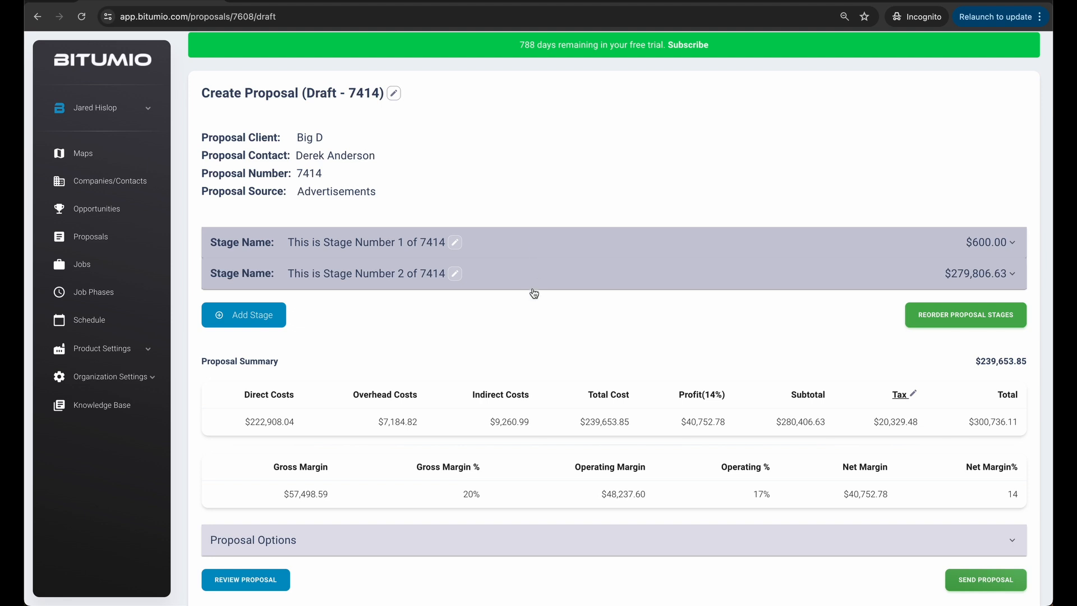
left_click(510, 256)
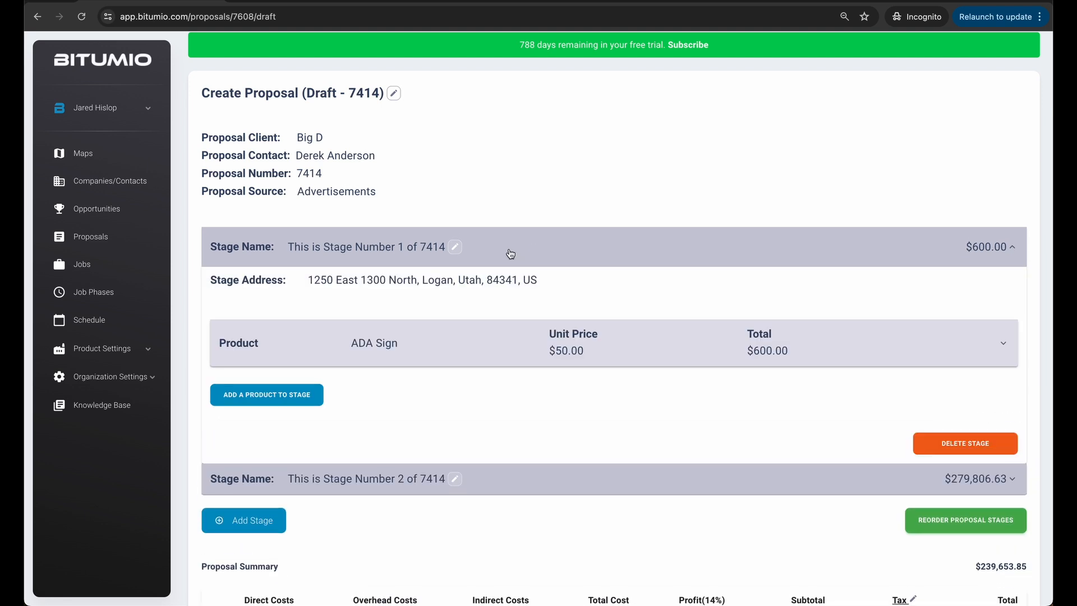
left_click(510, 254)
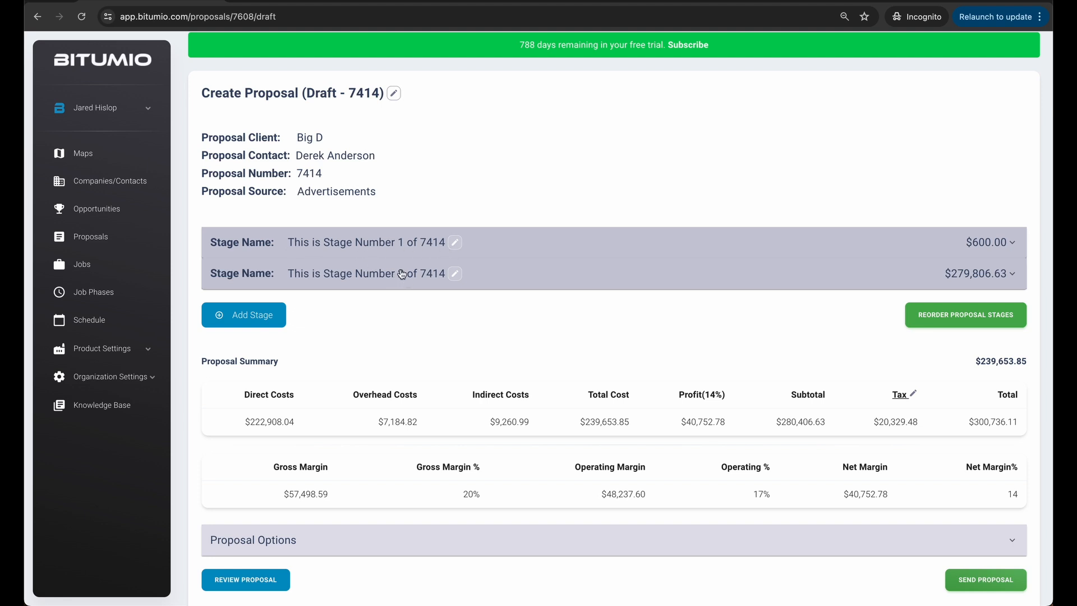
Check the proposal options, send the draft proposal, and move it to Closed/Won.
left_click(817, 544)
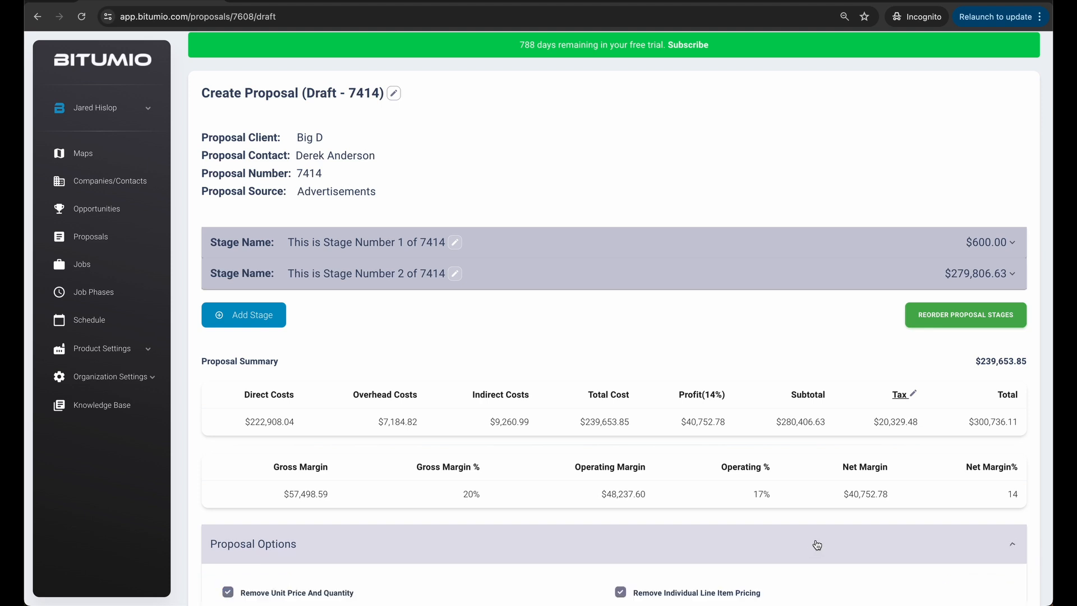
scroll(817, 544, "down", 1)
left_click(680, 503)
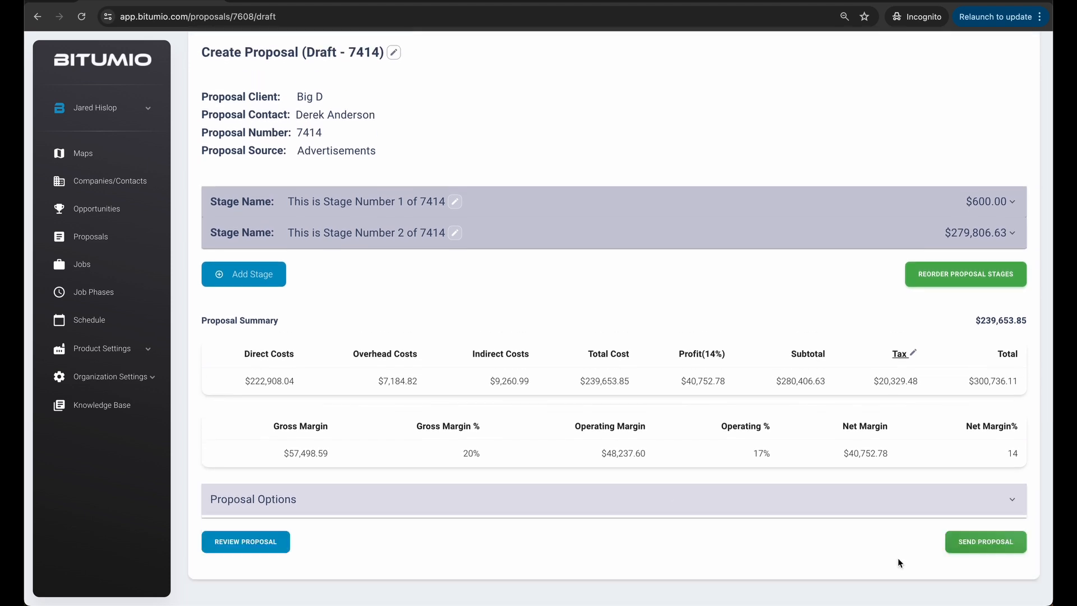
left_click(974, 542)
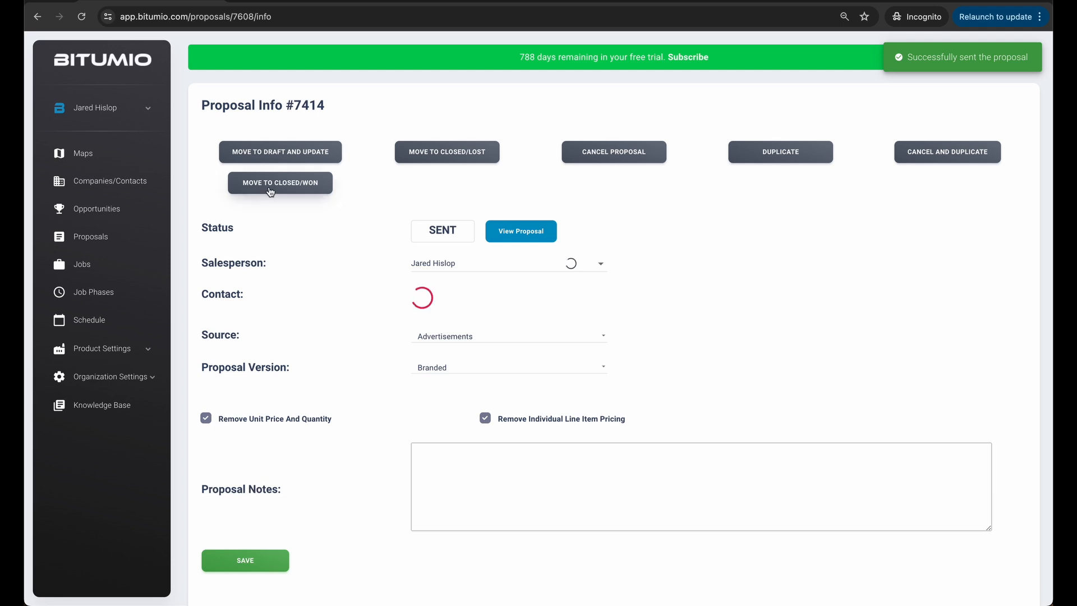
left_click(271, 182)
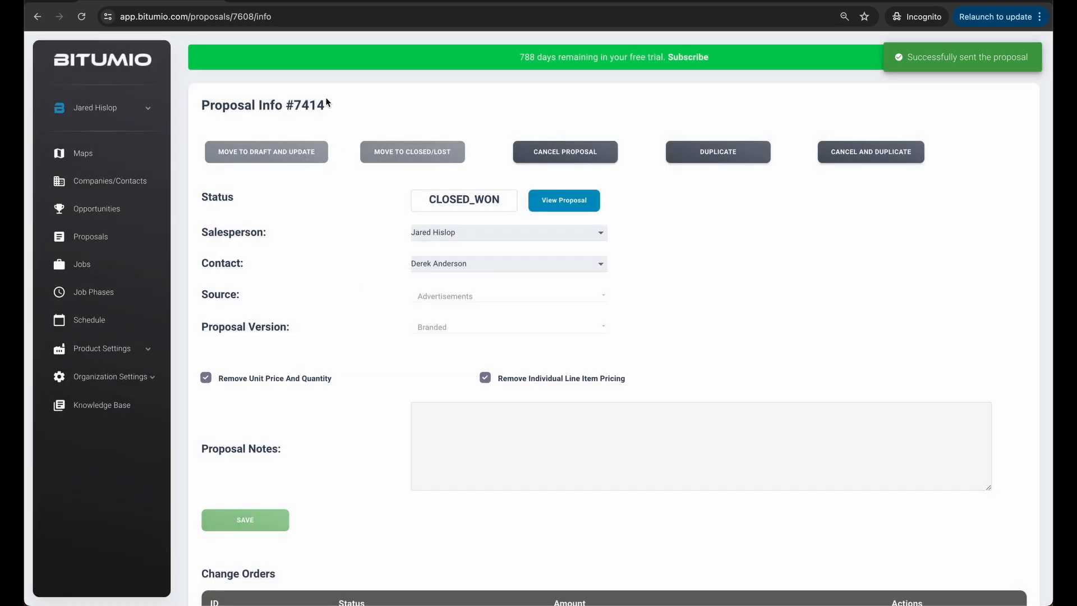
left_click_drag(326, 102, 299, 102)
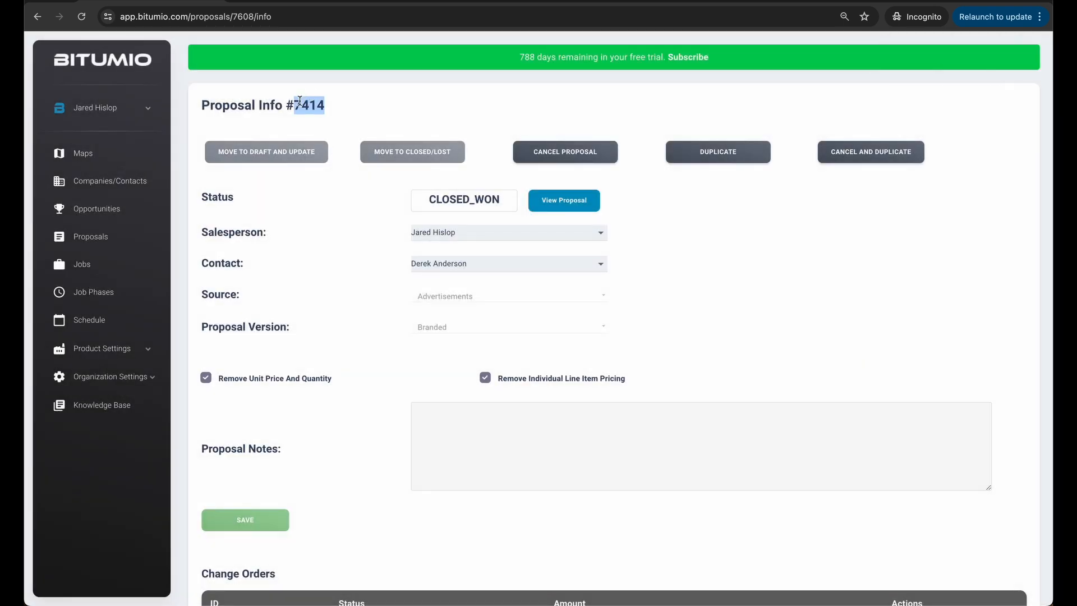
left_click(294, 112)
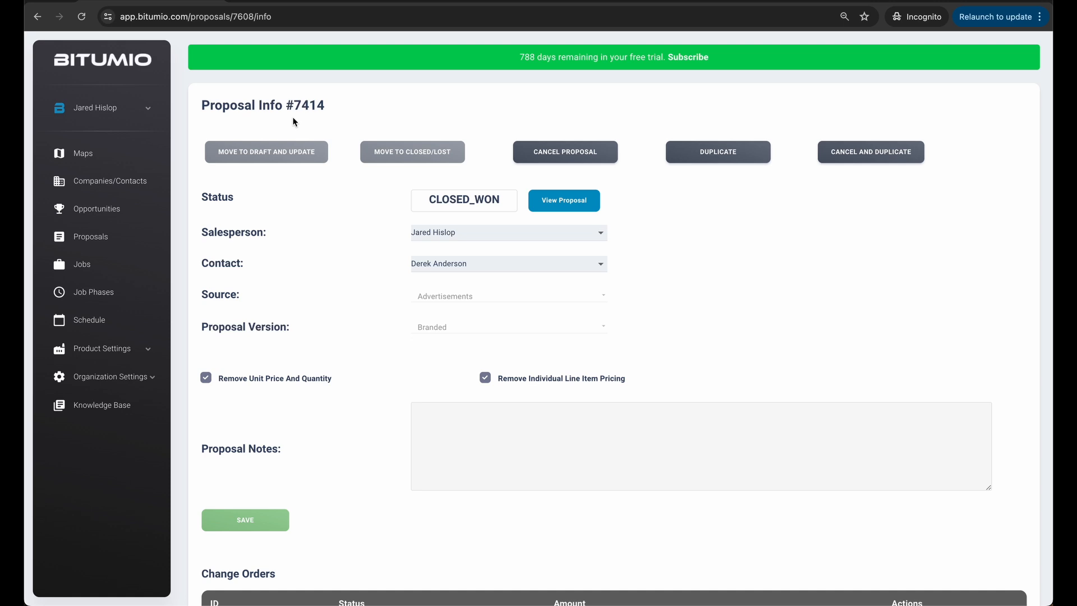
Open the Jobs list and review the phase names of jobs 7414-1 and 7414-2.
left_click(90, 266)
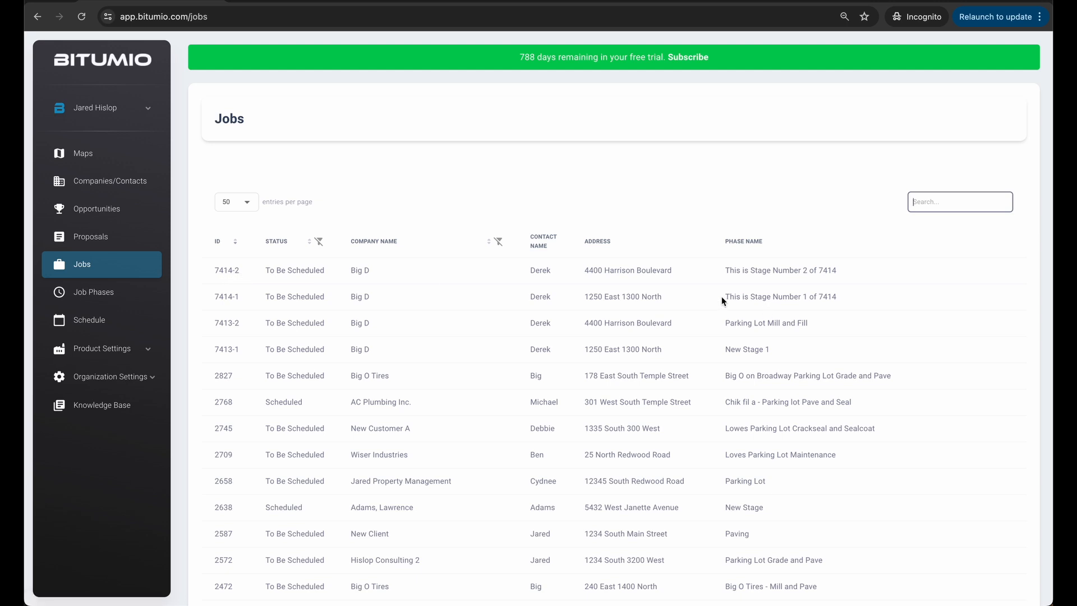
left_click_drag(724, 297, 846, 298)
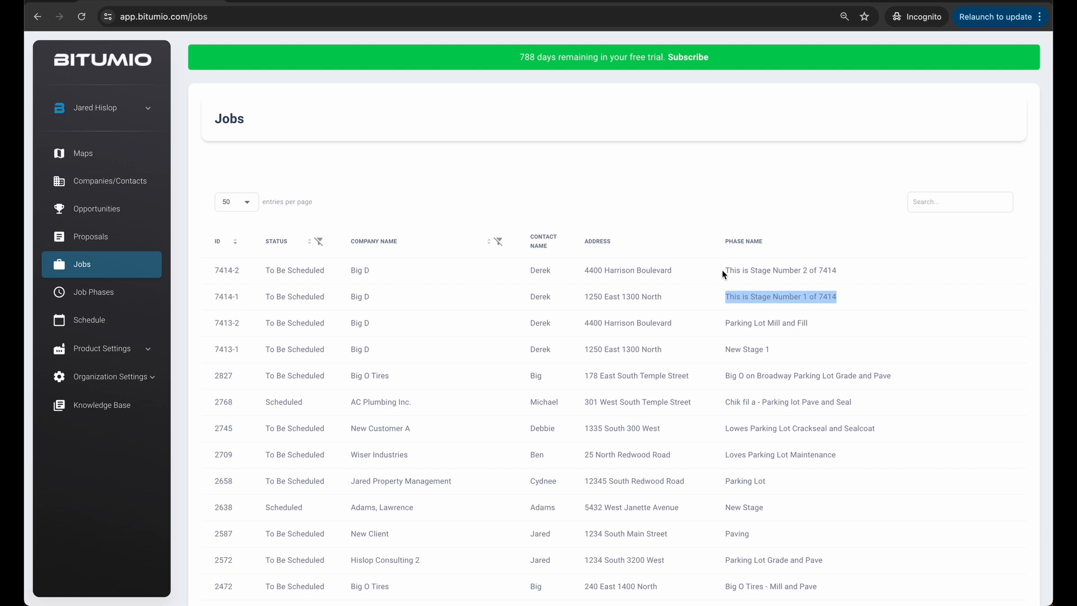
left_click_drag(730, 269, 848, 270)
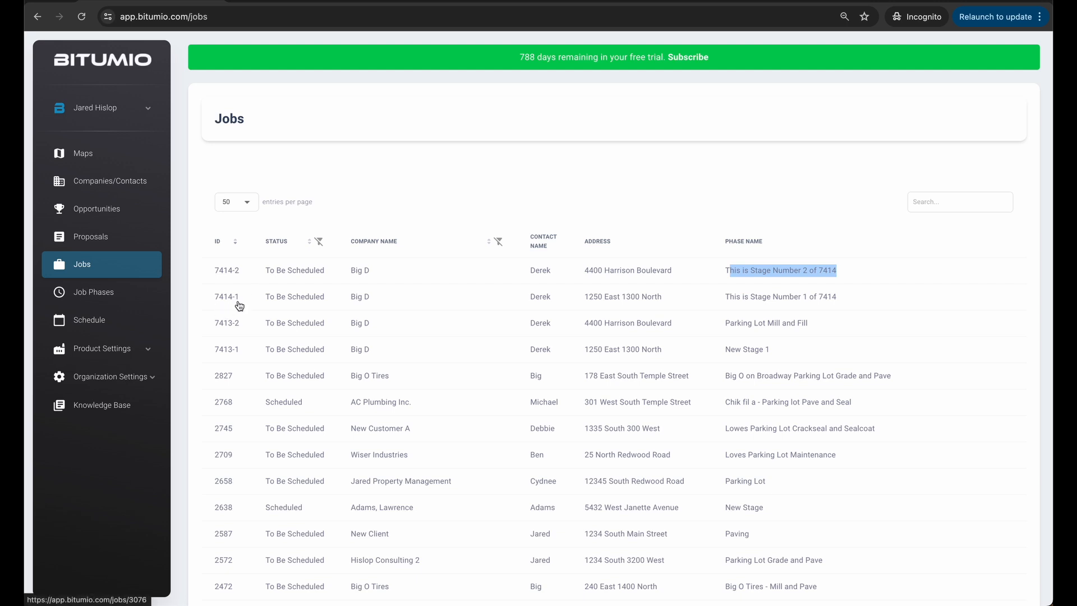
Open the jobs schedule and expand jobs 7414-1 and 7414-2 in the job table to show their phases.
left_click(98, 317)
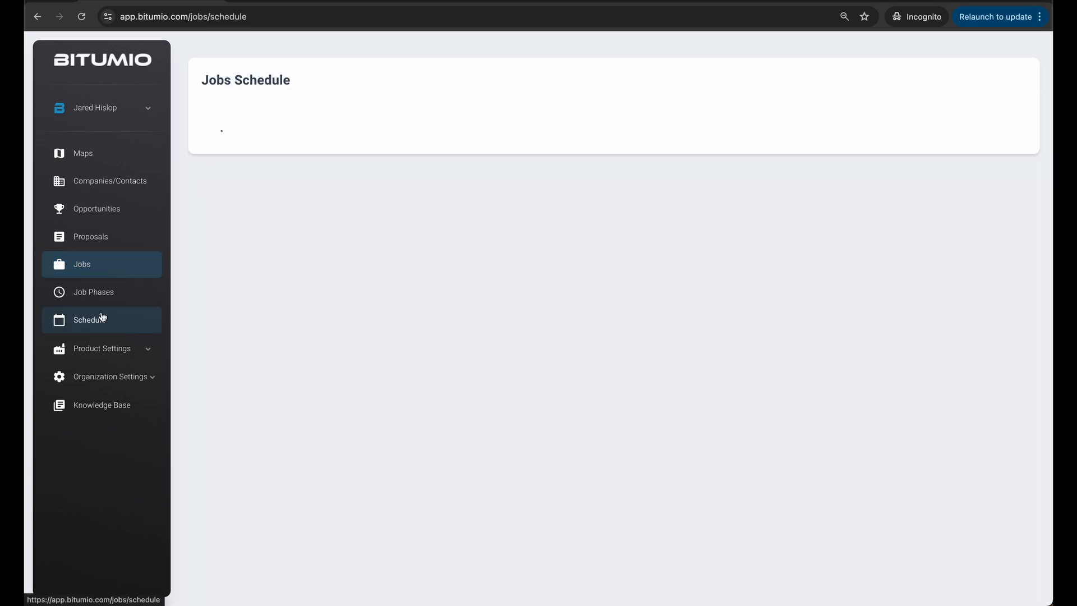
scroll(184, 248, "down", 4)
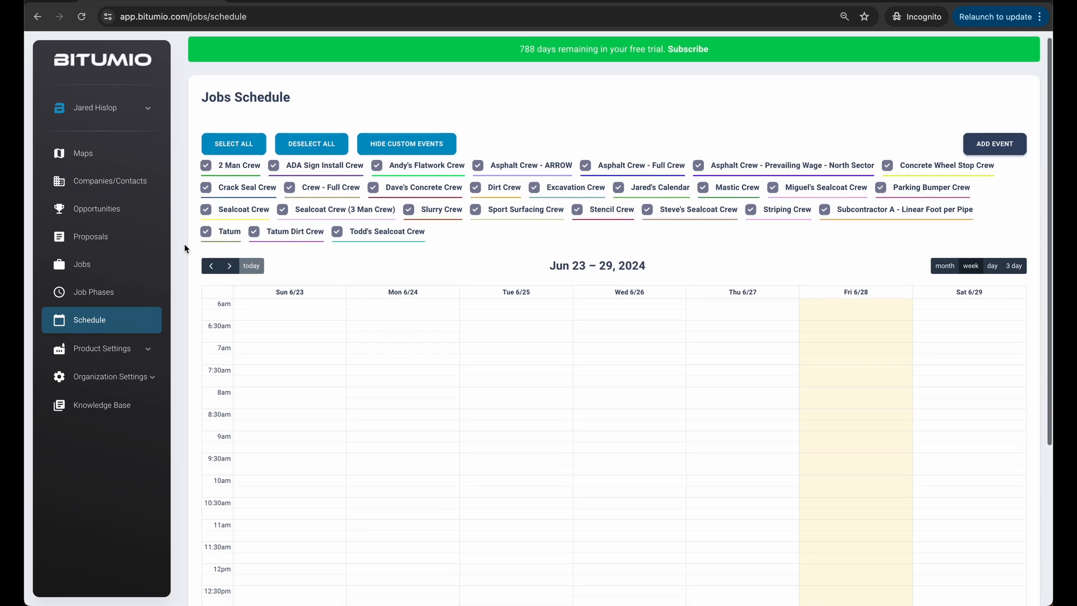
scroll(184, 247, "down", 5)
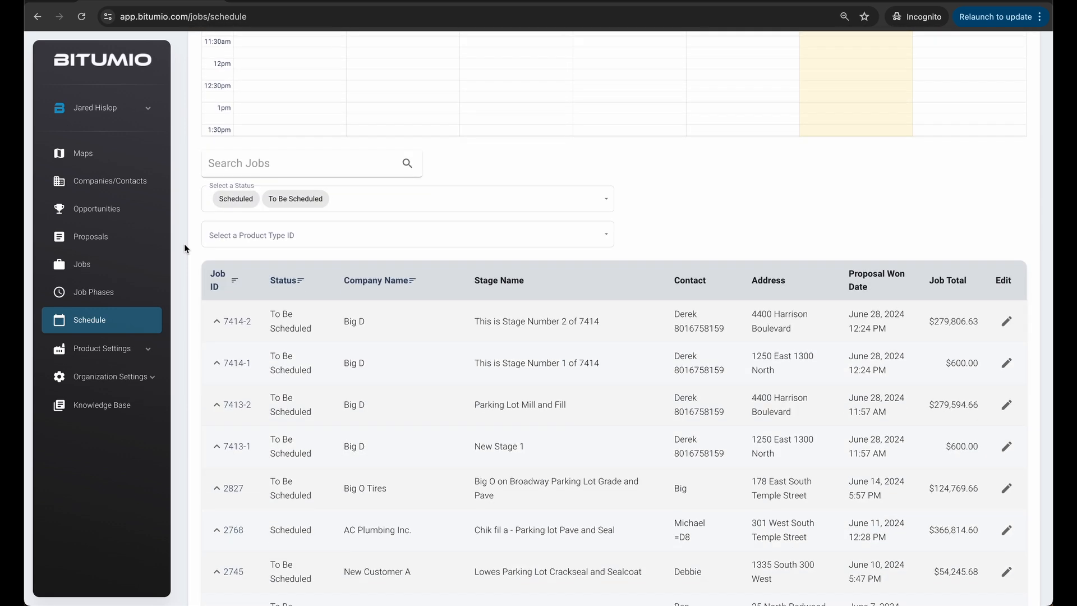
left_click(214, 364)
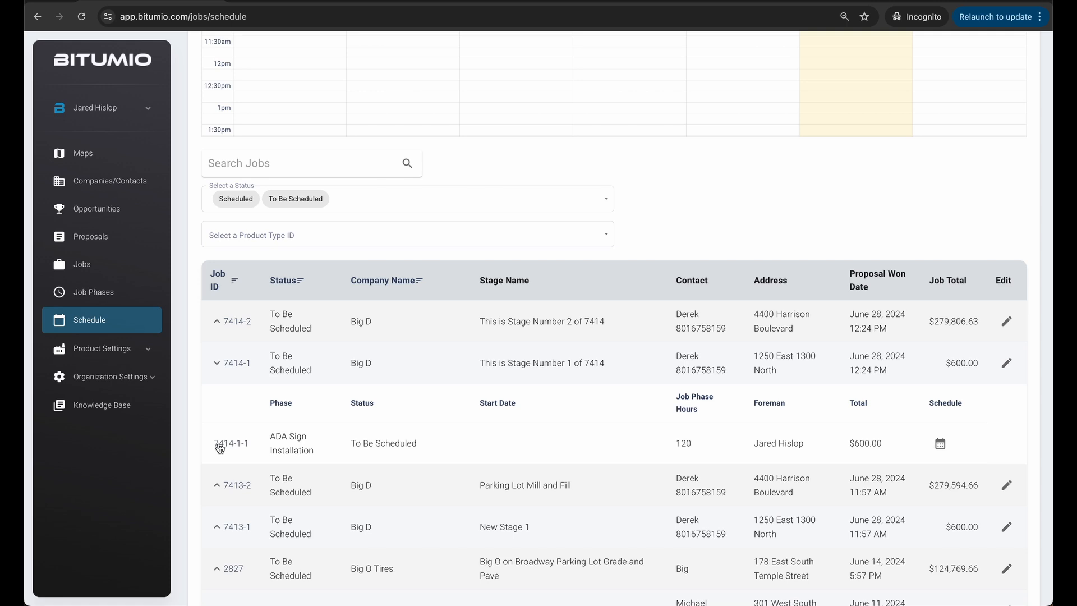
left_click(217, 322)
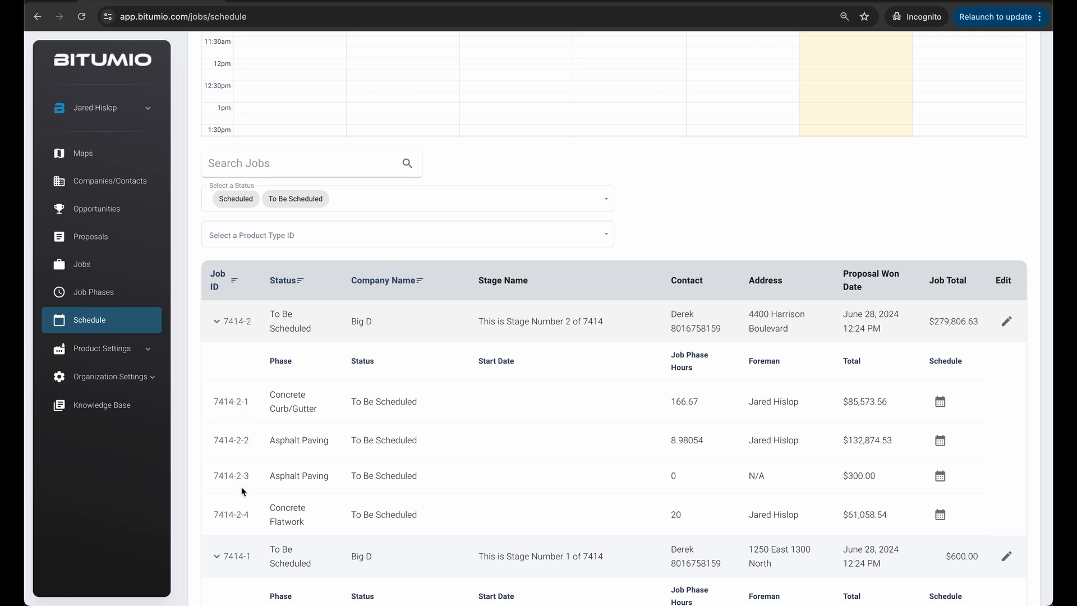
Examine the stage name of job 7414-2 and its third phase, Asphalt Paving.
left_click_drag(506, 321, 601, 322)
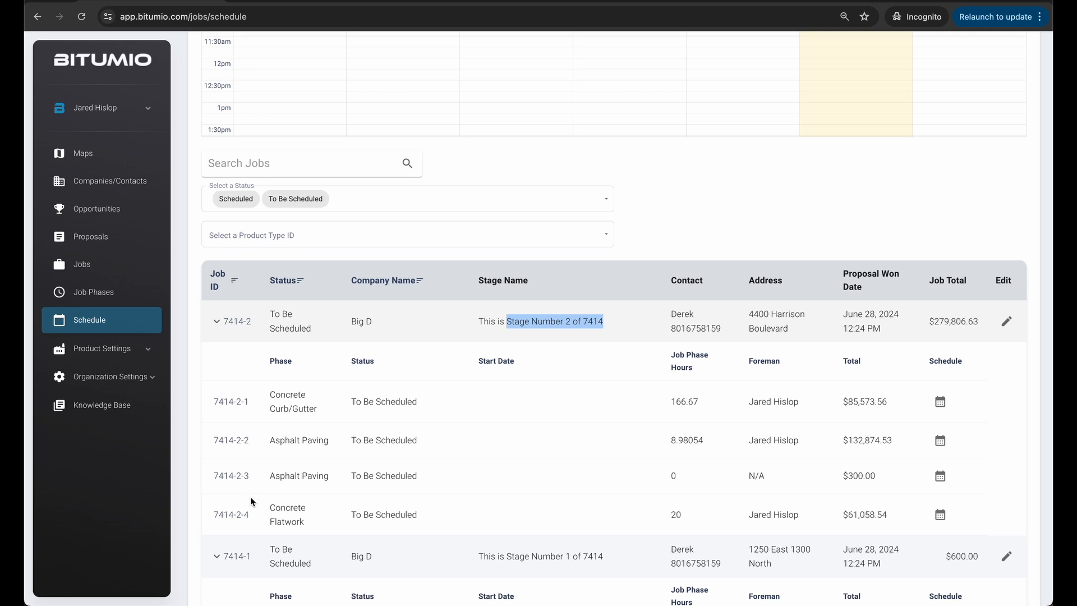
left_click_drag(271, 475, 319, 475)
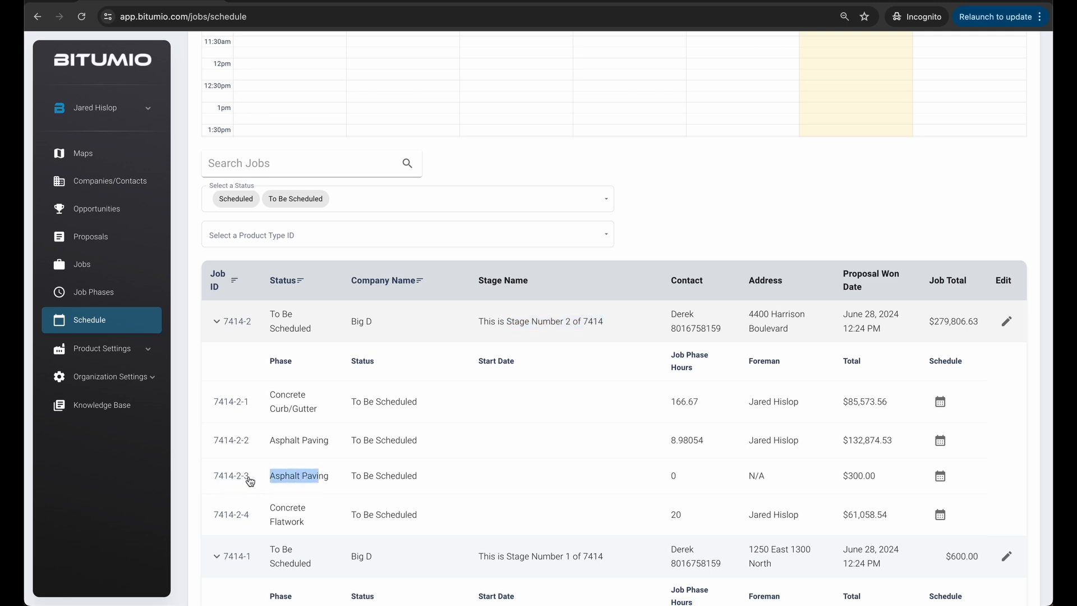
left_click_drag(271, 476, 330, 479)
double_click(287, 477)
left_click(286, 477)
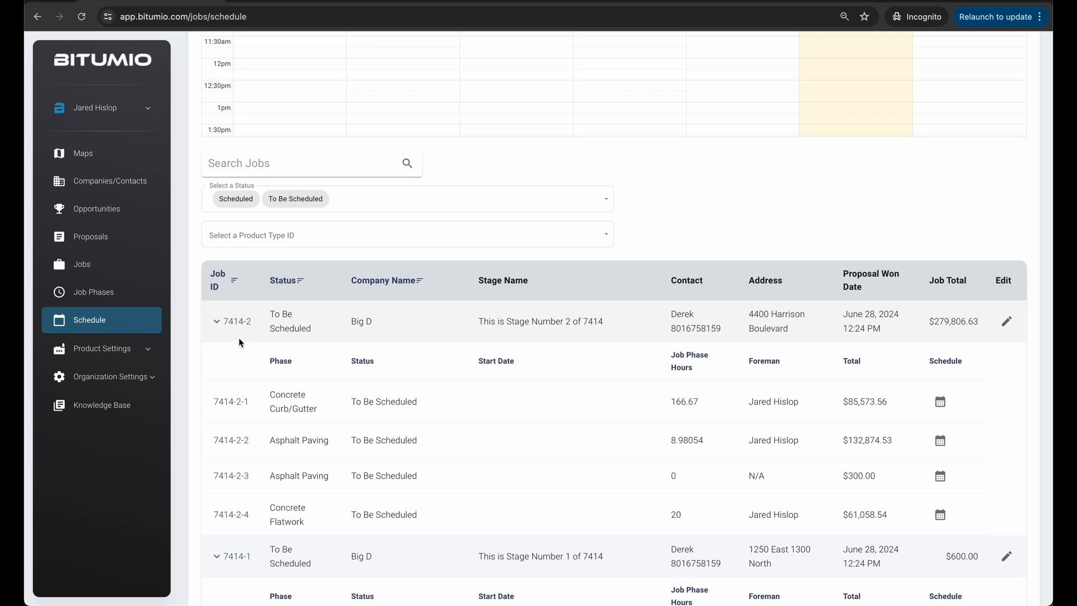
Collapse job 7414-2's phases, then view the update window for job 7414-1 and close it.
left_click(232, 324)
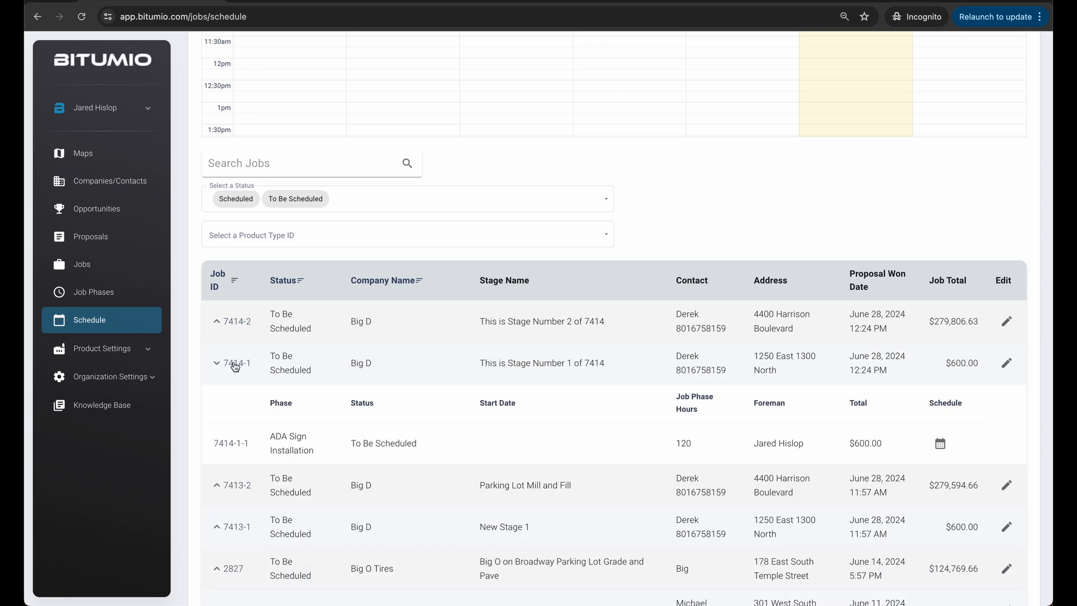
left_click(234, 366)
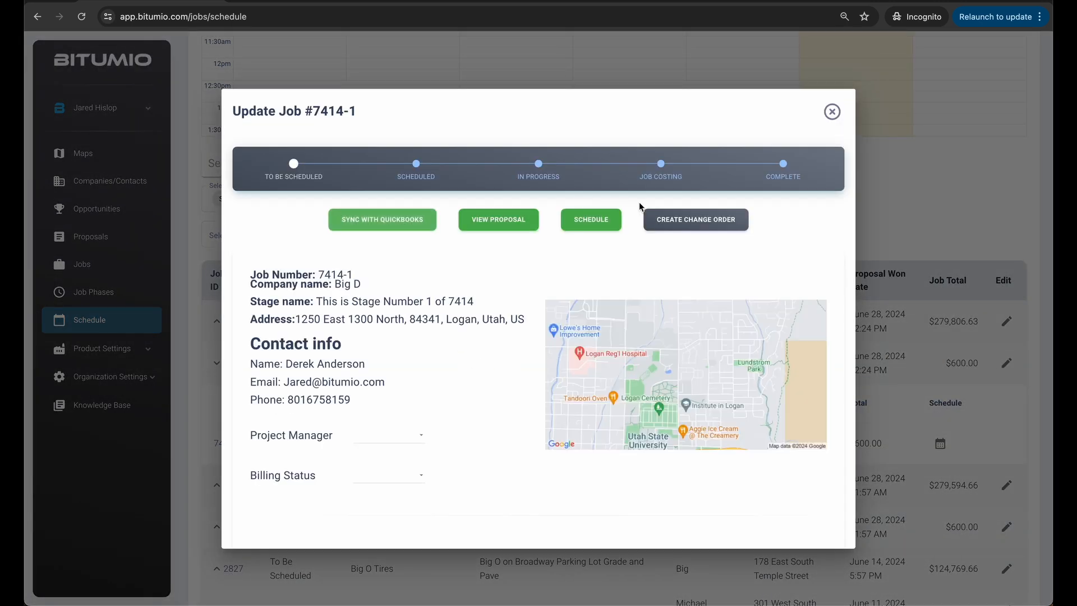
left_click(832, 112)
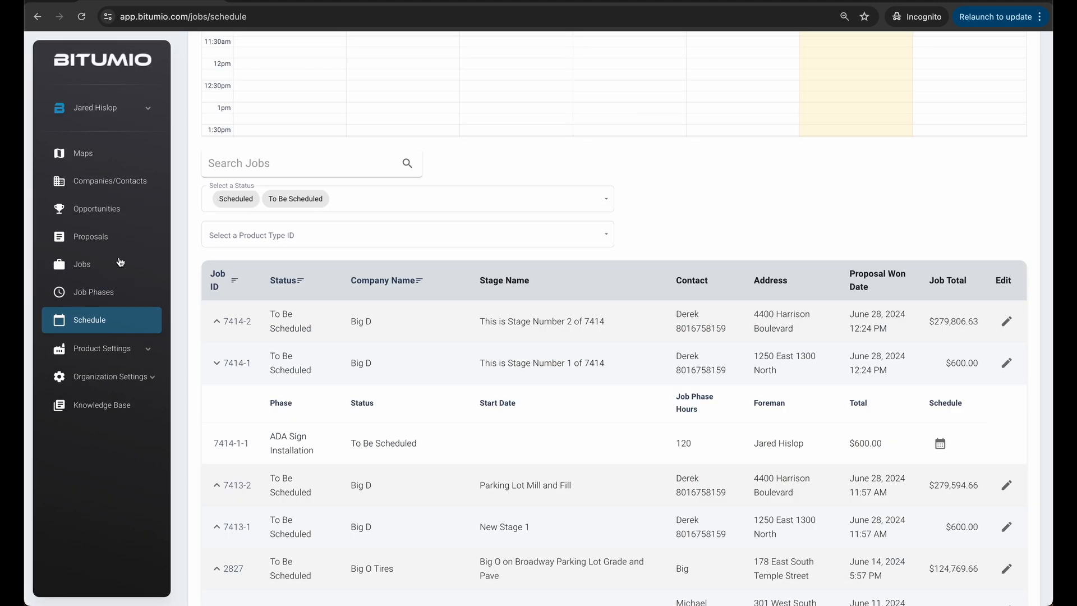
Open the Jobs list in a separate browser tab and open job 7414-1 from it.
right_click(98, 265)
key("Escape")
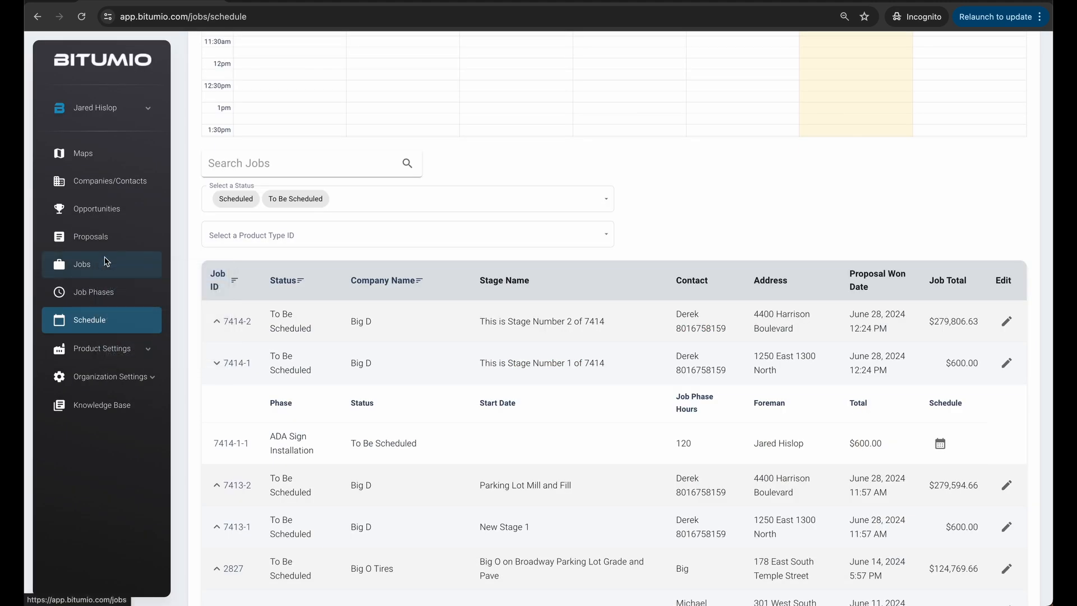
right_click(90, 238)
key("Escape")
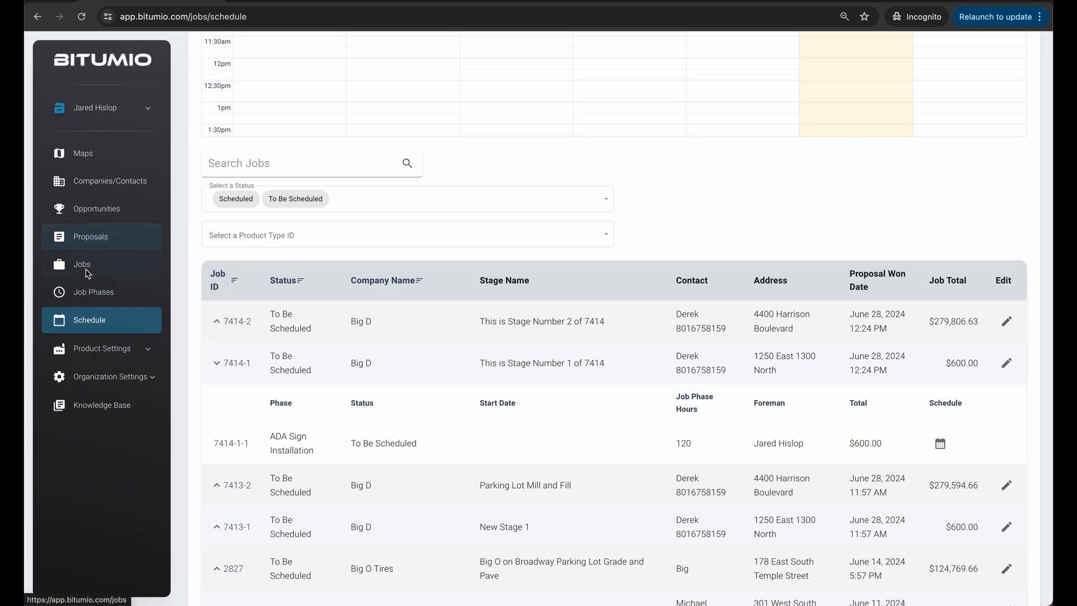
left_click(81, 264)
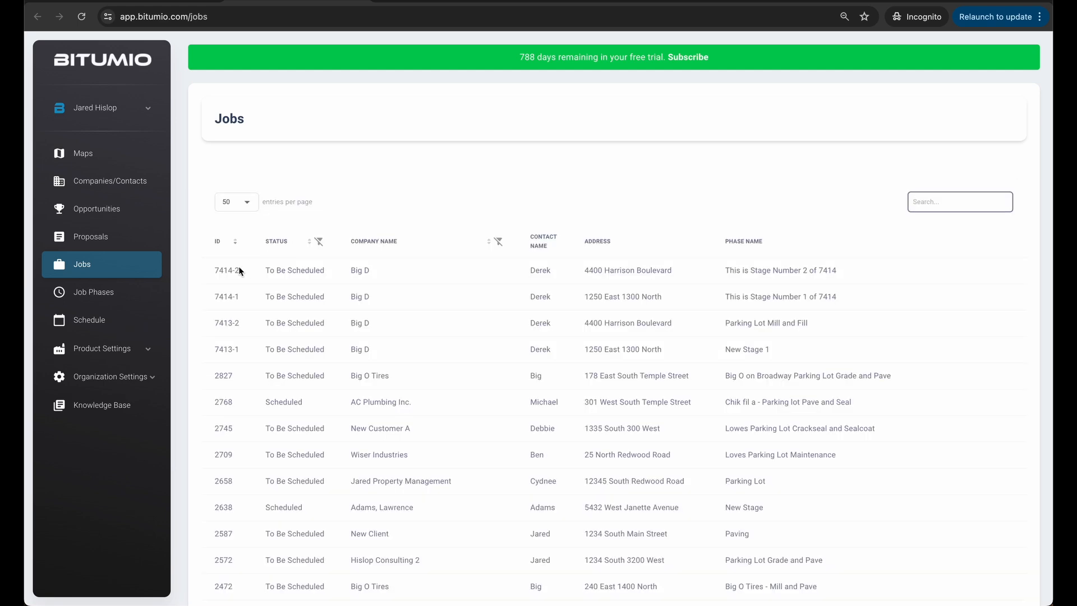
left_click(221, 296)
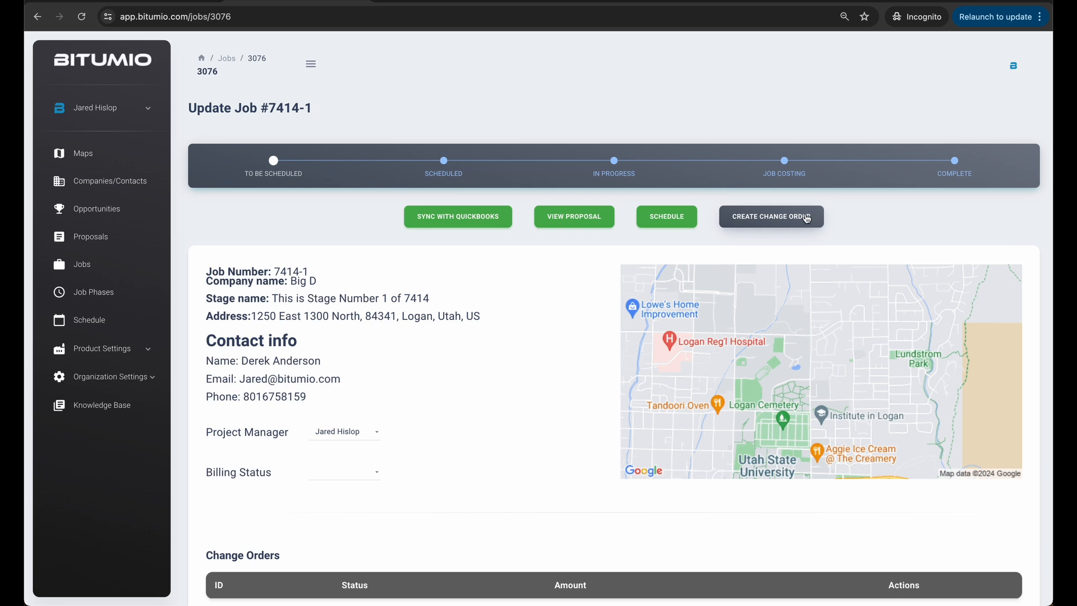
Look over the Change Orders section on the page of job 7414-1.
scroll(564, 308, "down", 2)
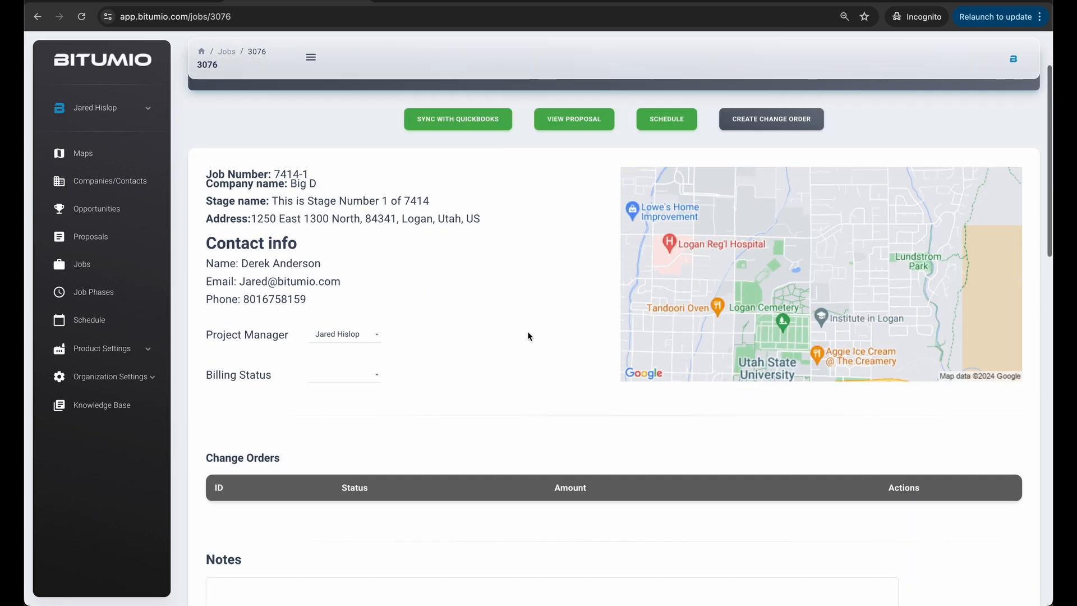
left_click_drag(202, 460, 289, 459)
left_click(289, 459)
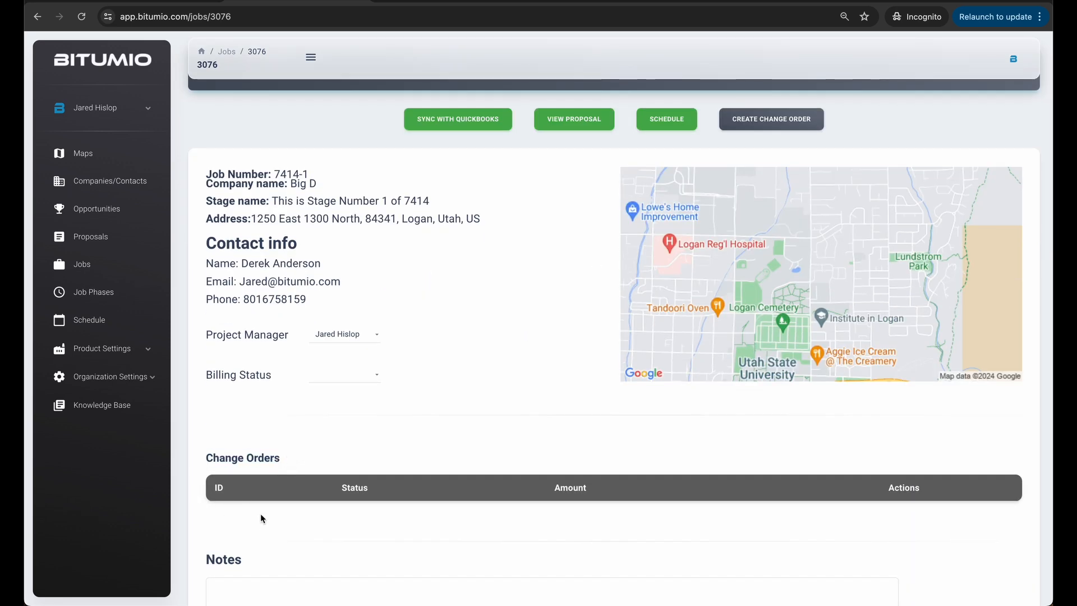
scroll(473, 456, "up", 2)
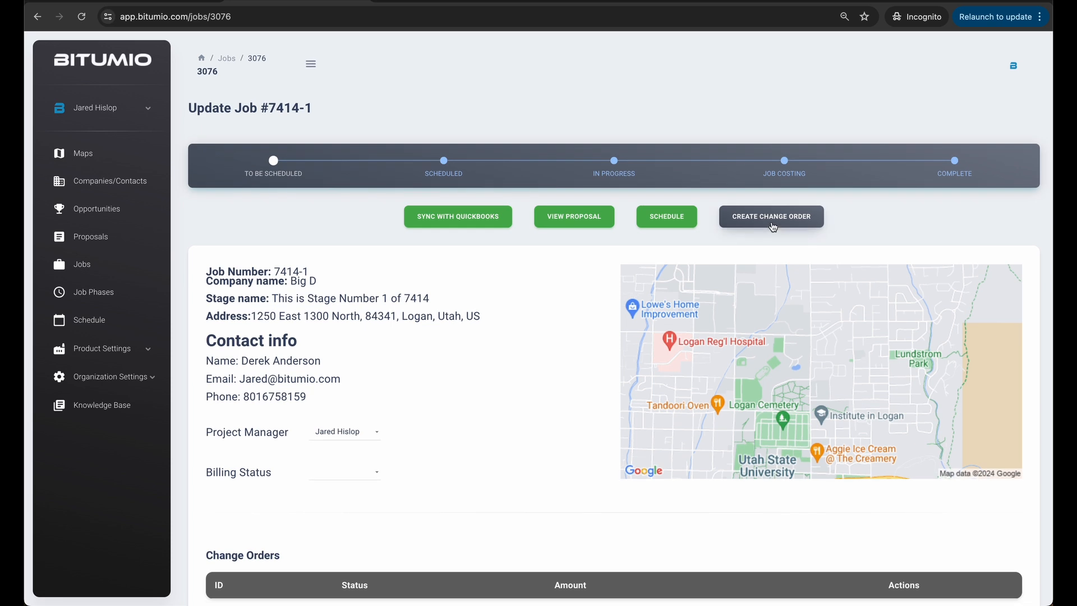
Create a change order proposal for job 7414-1.
left_click(773, 222)
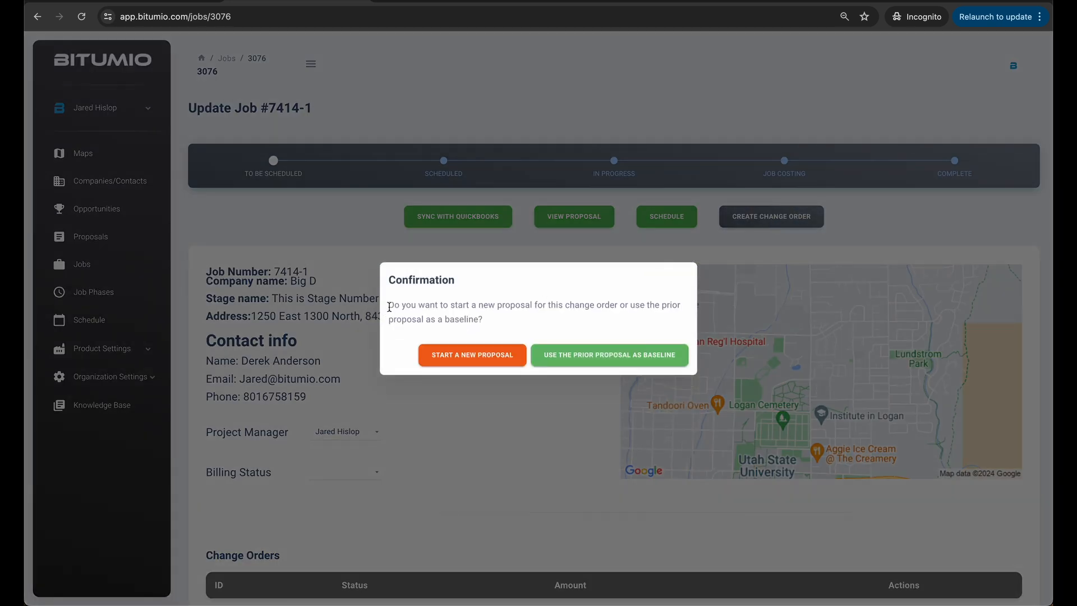
left_click_drag(390, 307, 451, 308)
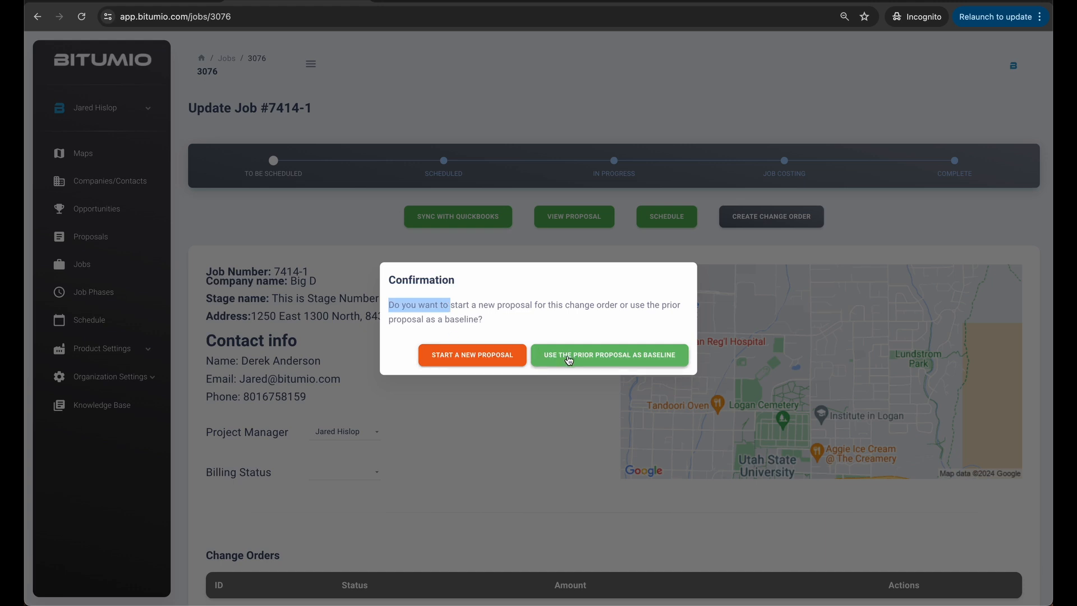
left_click(554, 309)
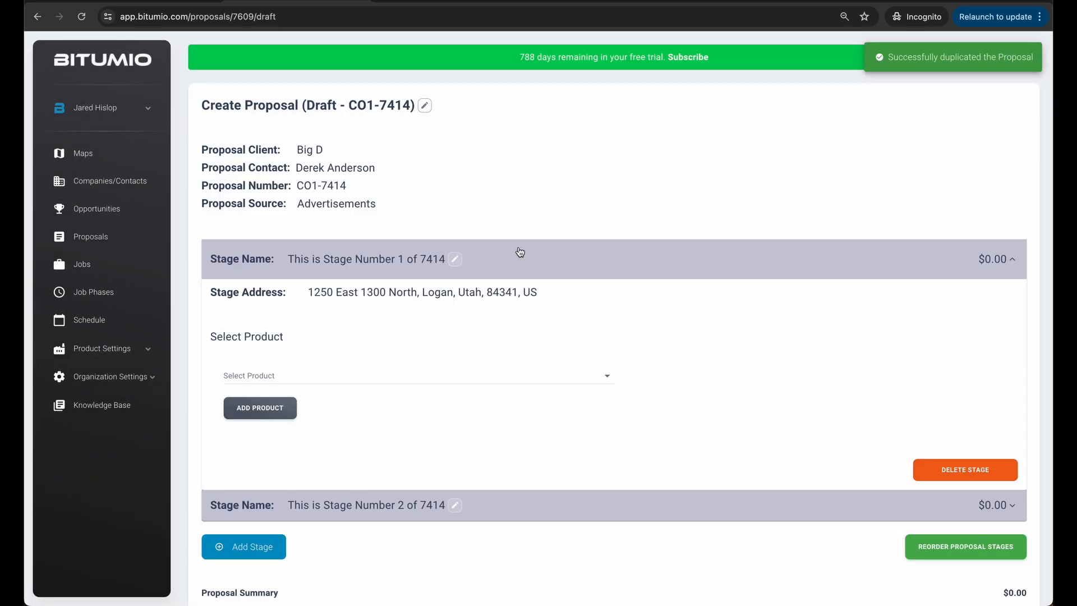
Delete the stage "This is Stage Number 2 of 7414" from the draft change order proposal and confirm the deletion.
left_click(369, 505)
left_click(506, 259)
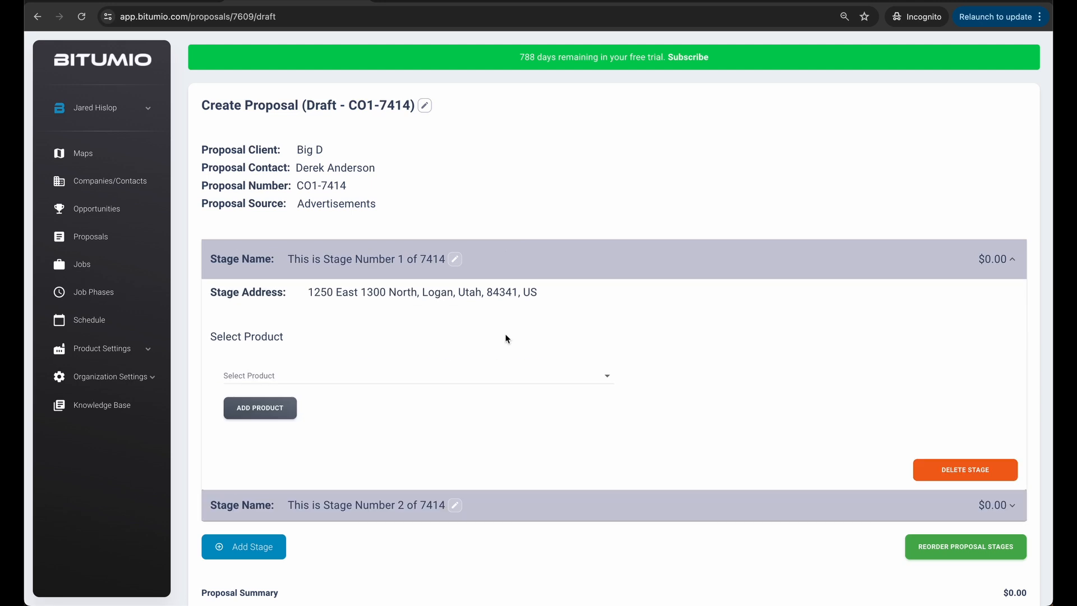
left_click(511, 499)
left_click(951, 500)
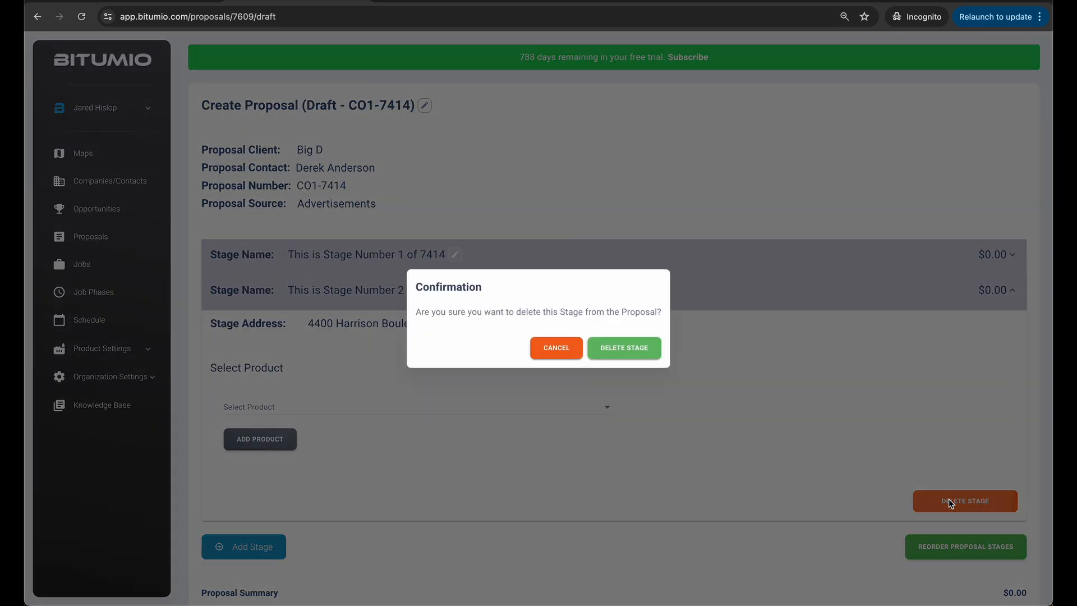
left_click(608, 339)
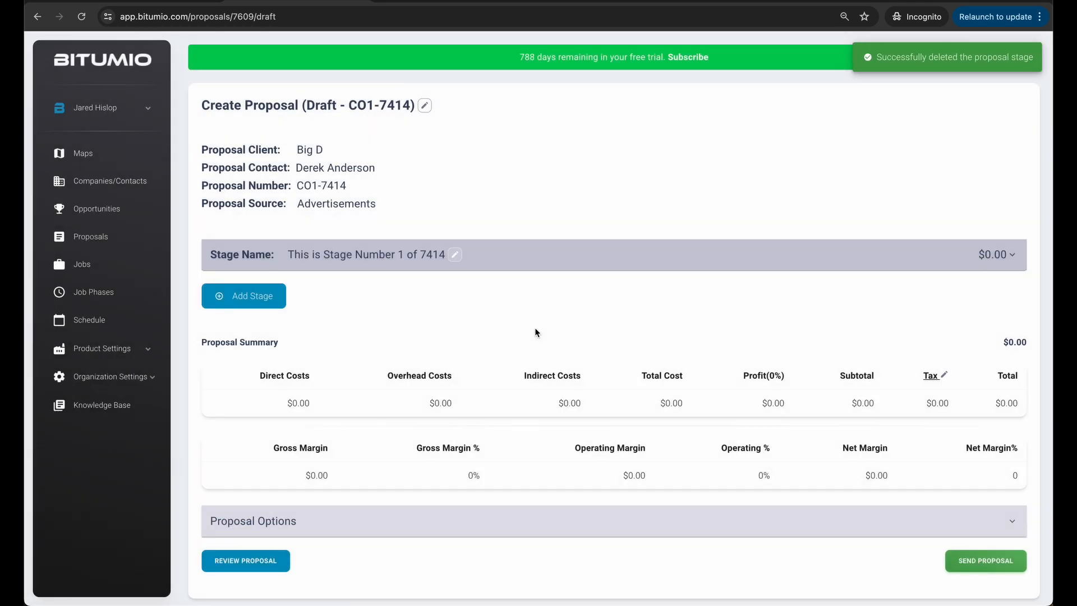
Add the product Crafco Roadsaver 201 - Large Crack Jobs to stage 1 of the change order proposal.
left_click(502, 266)
left_click(396, 369)
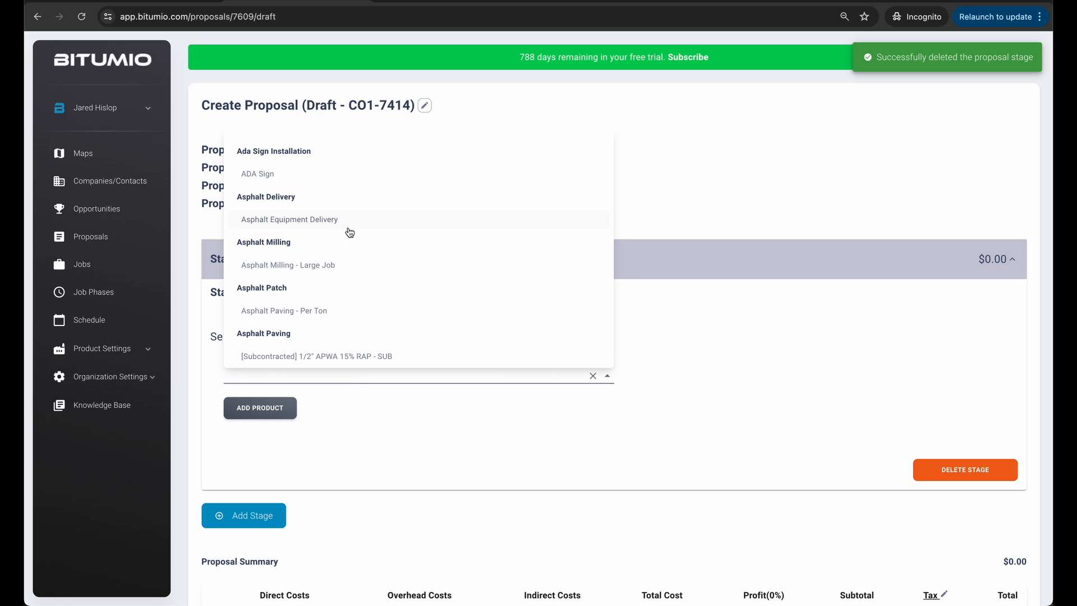
scroll(350, 231, "down", 3)
scroll(348, 233, "down", 10)
scroll(348, 234, "up", 6)
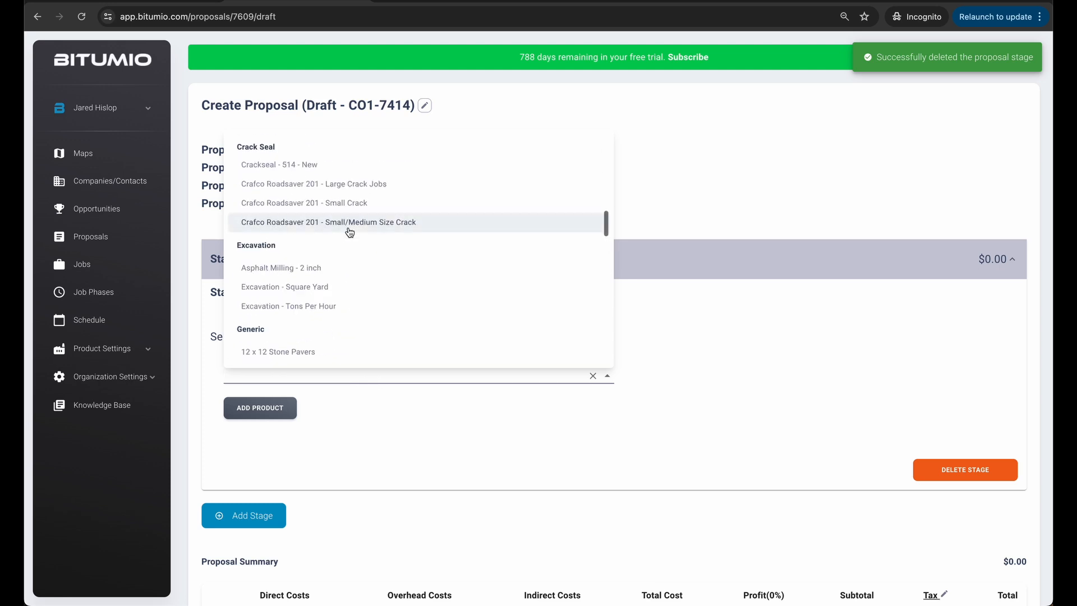
left_click(333, 185)
left_click(251, 410)
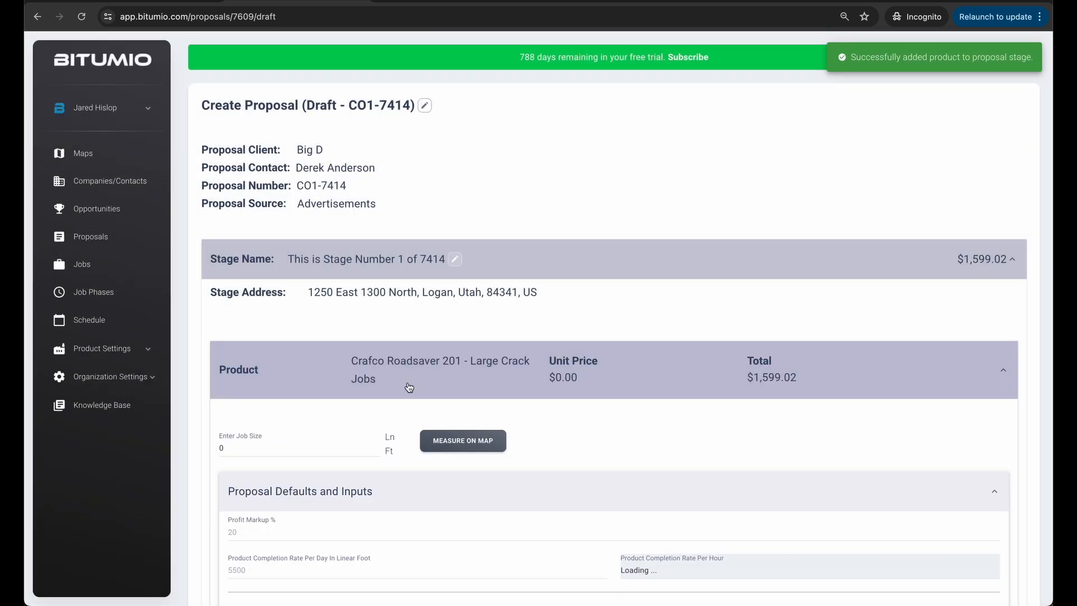
Set the crack seal product's job size to 1250 linear feet and collapse its details.
double_click(262, 446)
type("12")
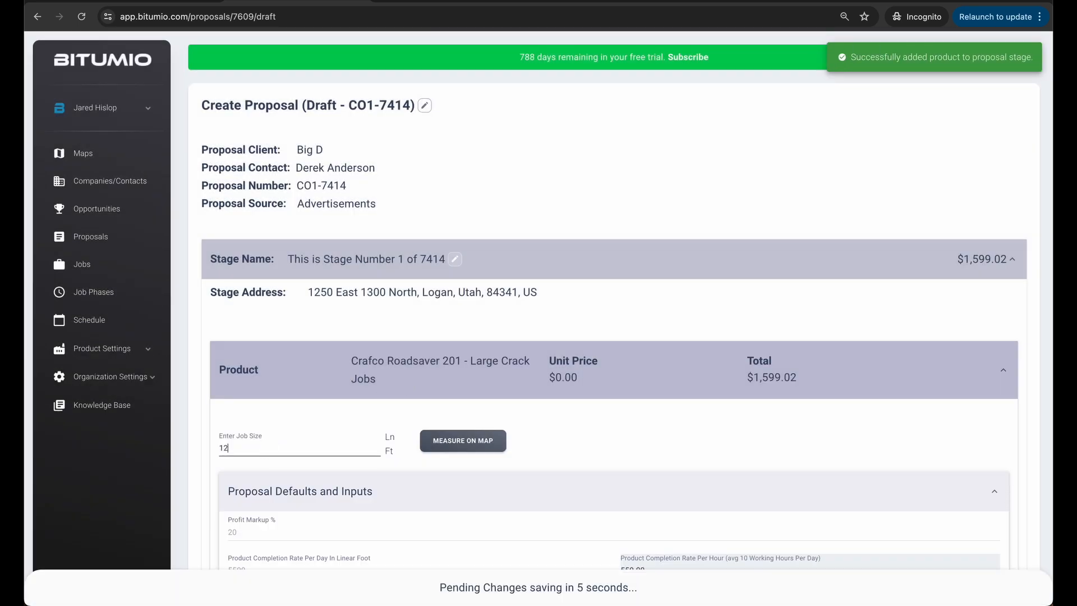
type("00")
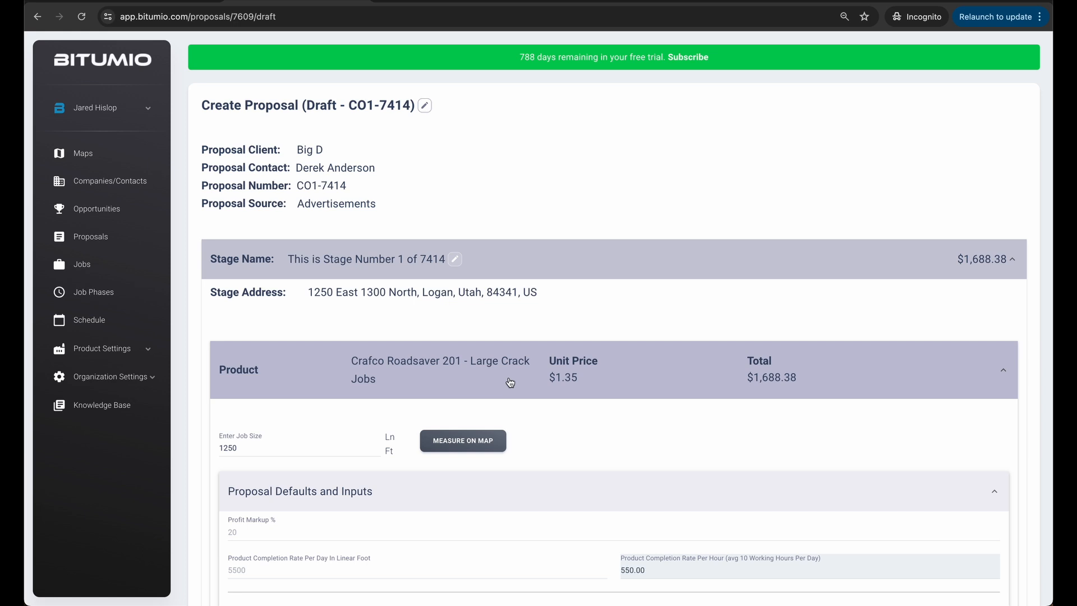
left_click(510, 381)
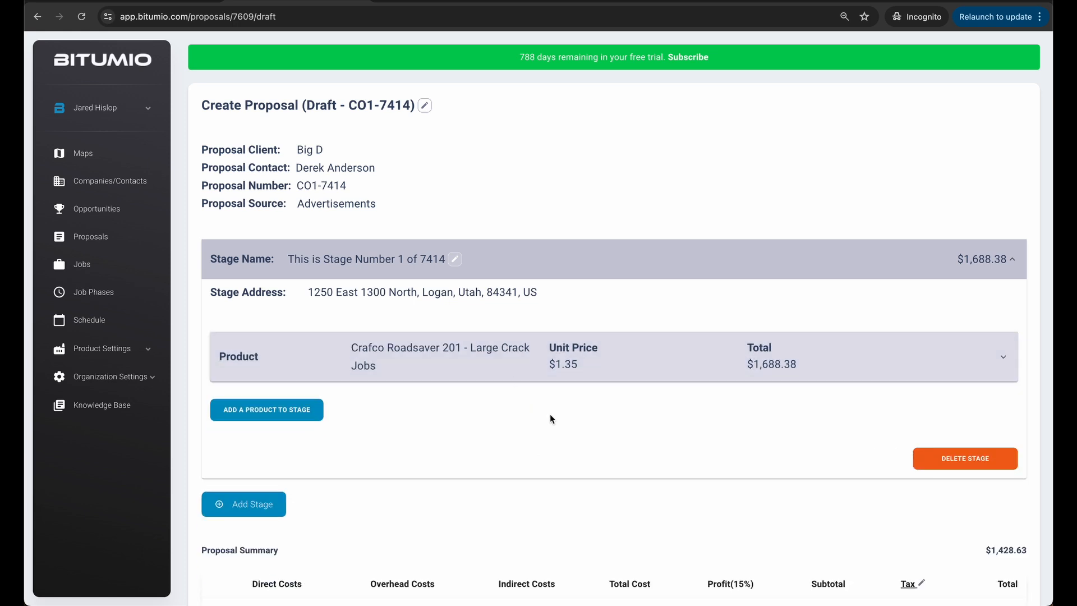
Send the change order proposal and move it to Closed/Won.
scroll(535, 413, "down", 5)
left_click(978, 542)
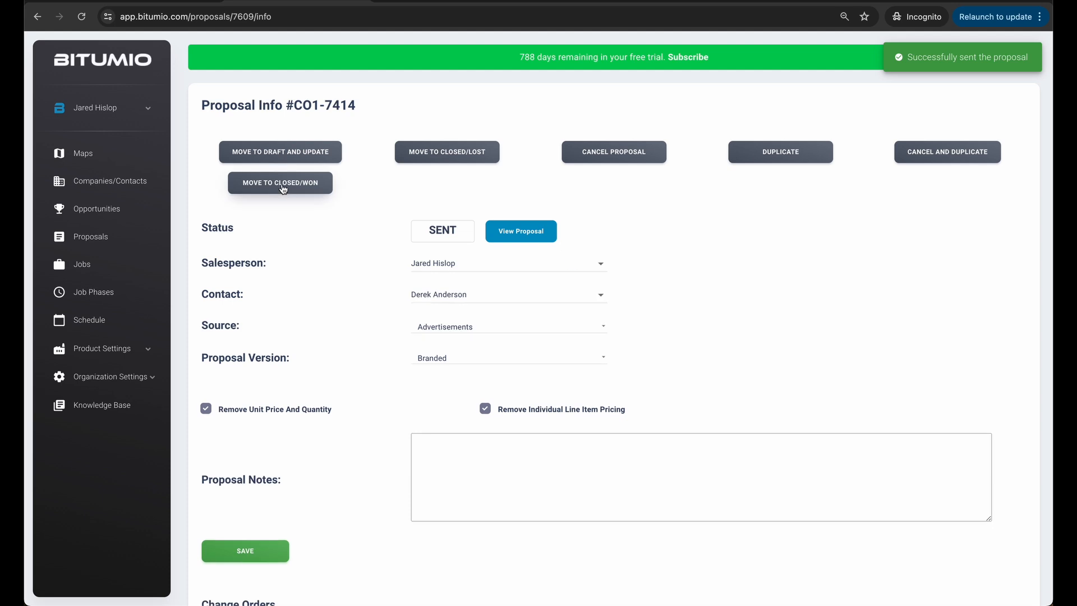
left_click(280, 183)
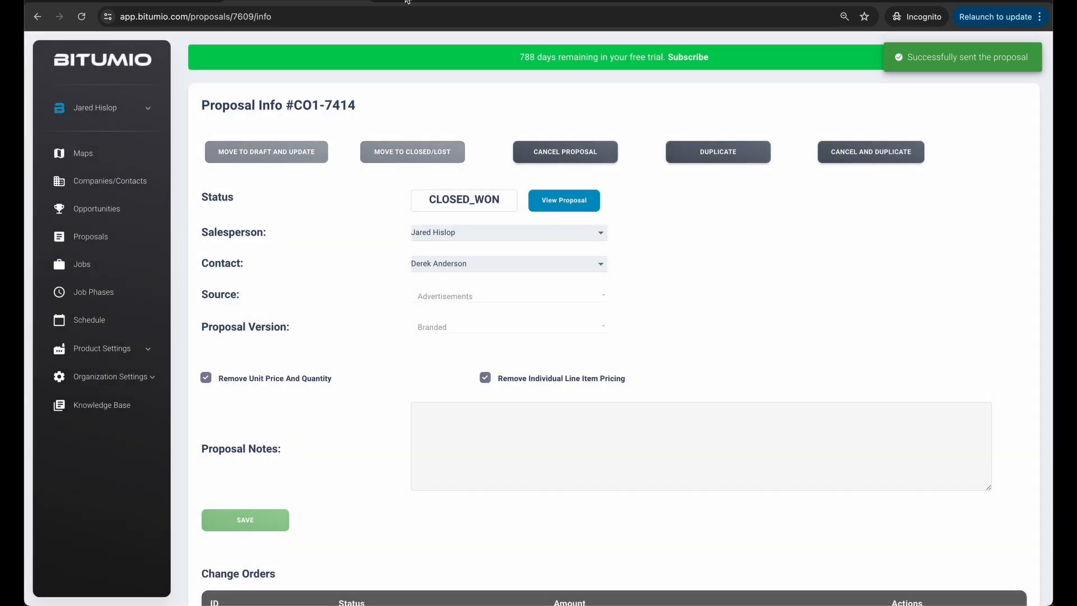
Switch to the other browser tab, open job 7414-1 from the Jobs list and show its Change Orders section.
left_click(408, 1)
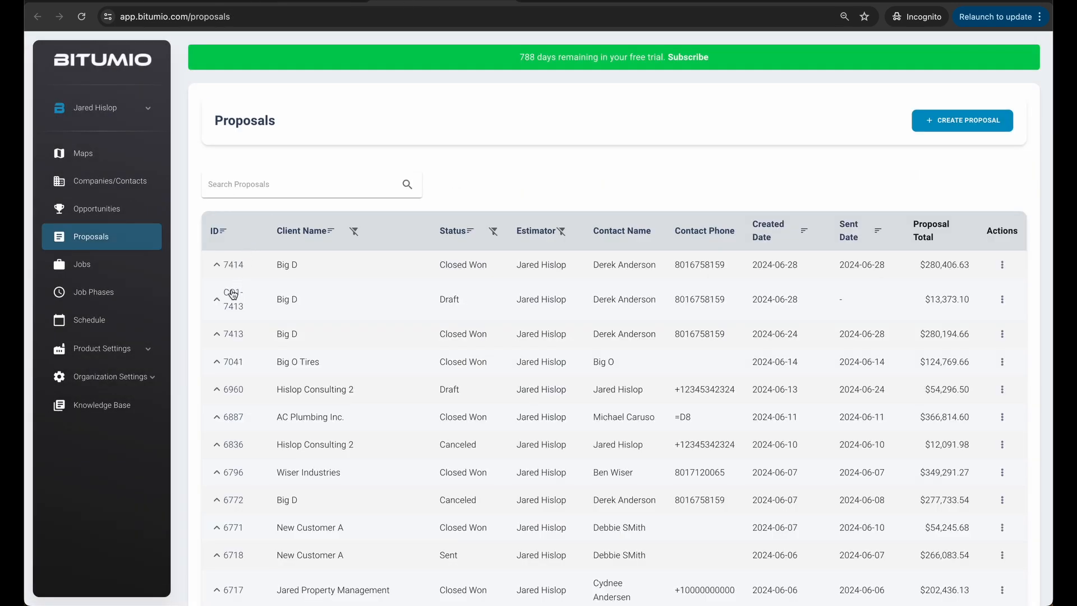
left_click(90, 264)
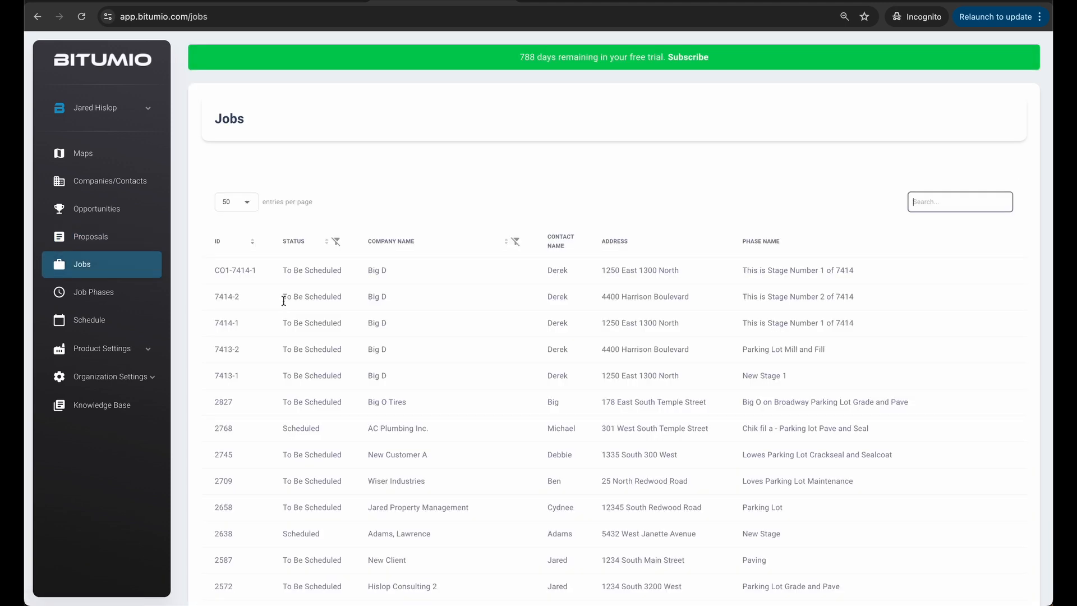
left_click(225, 323)
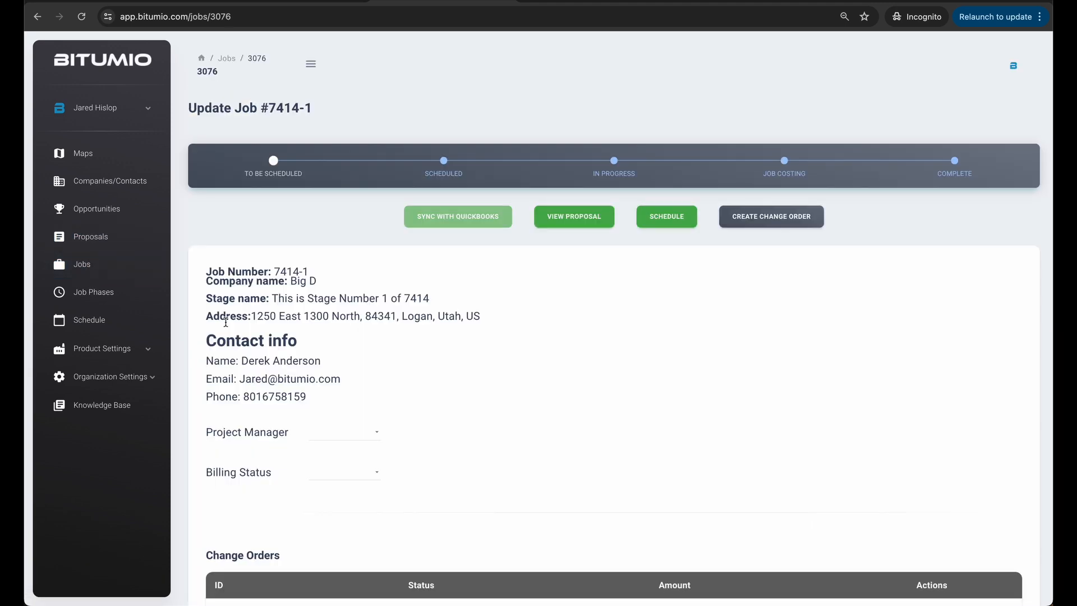
scroll(432, 352, "down", 2)
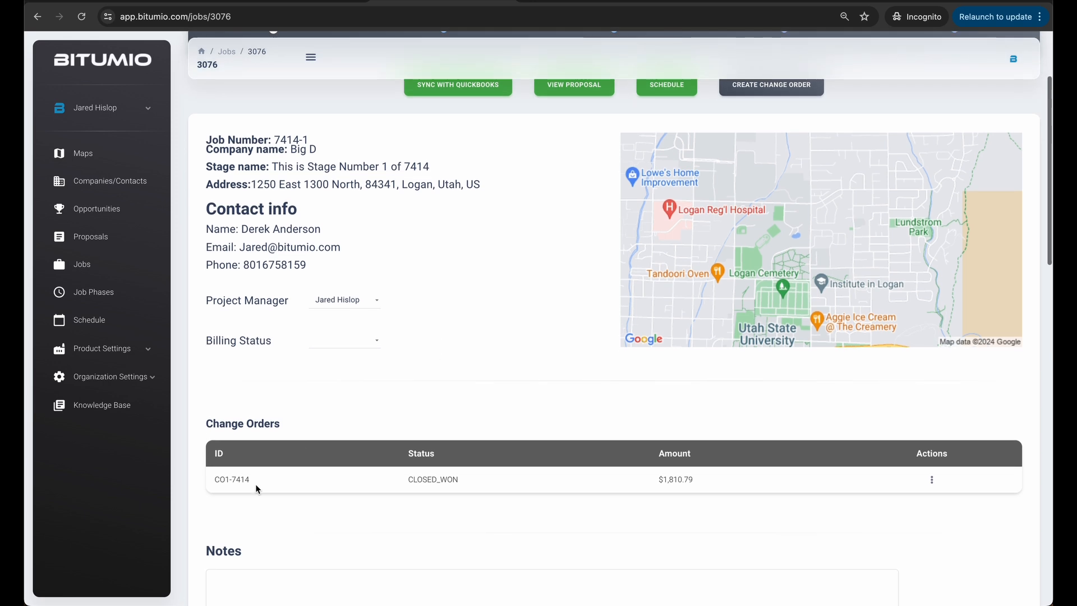
Examine the ID and status of the change order listed under job 7414-1.
left_click_drag(212, 480, 252, 485)
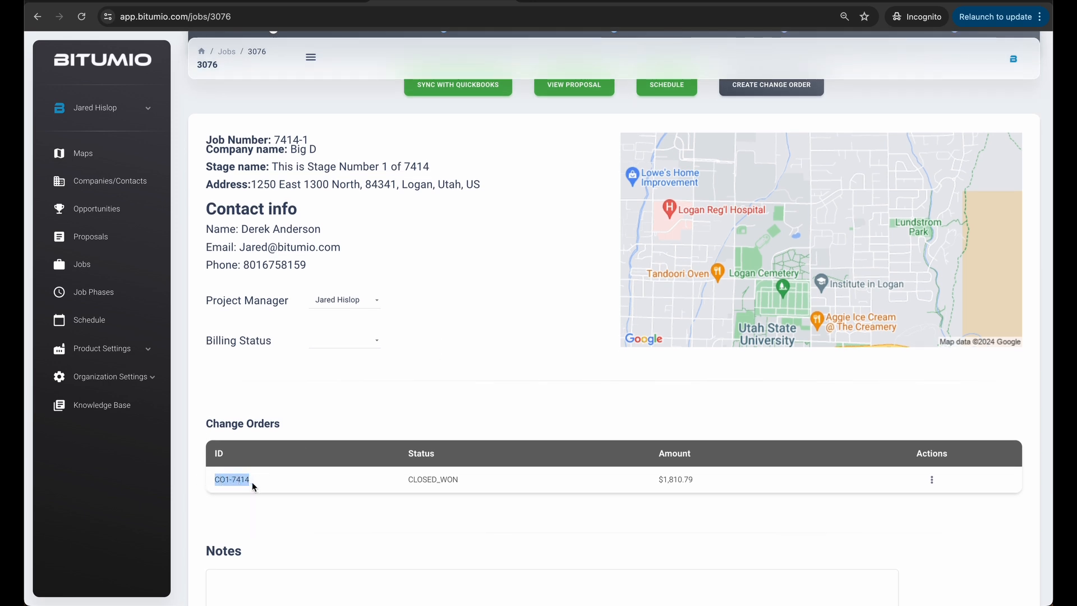
left_click(235, 484)
left_click_drag(233, 481, 259, 484)
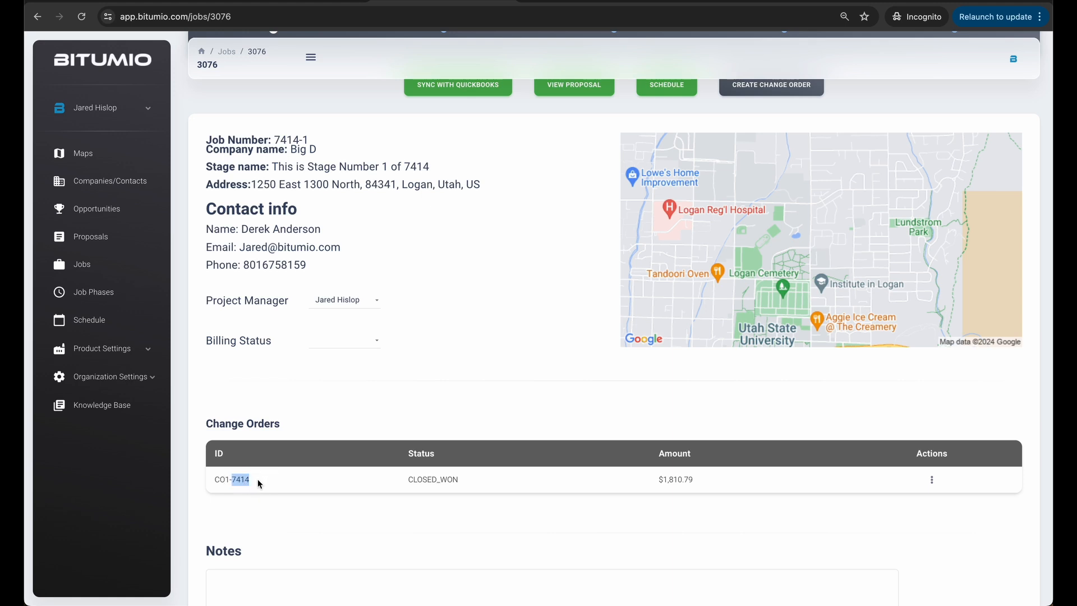
left_click(259, 483)
scroll(259, 485, "up", 1)
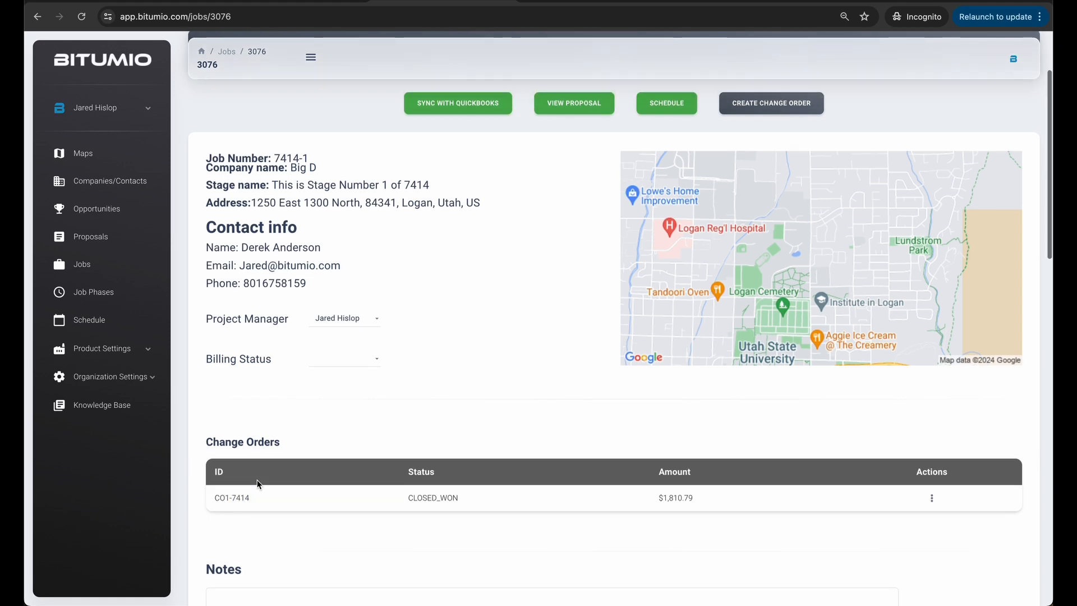
left_click(426, 496)
double_click(426, 496)
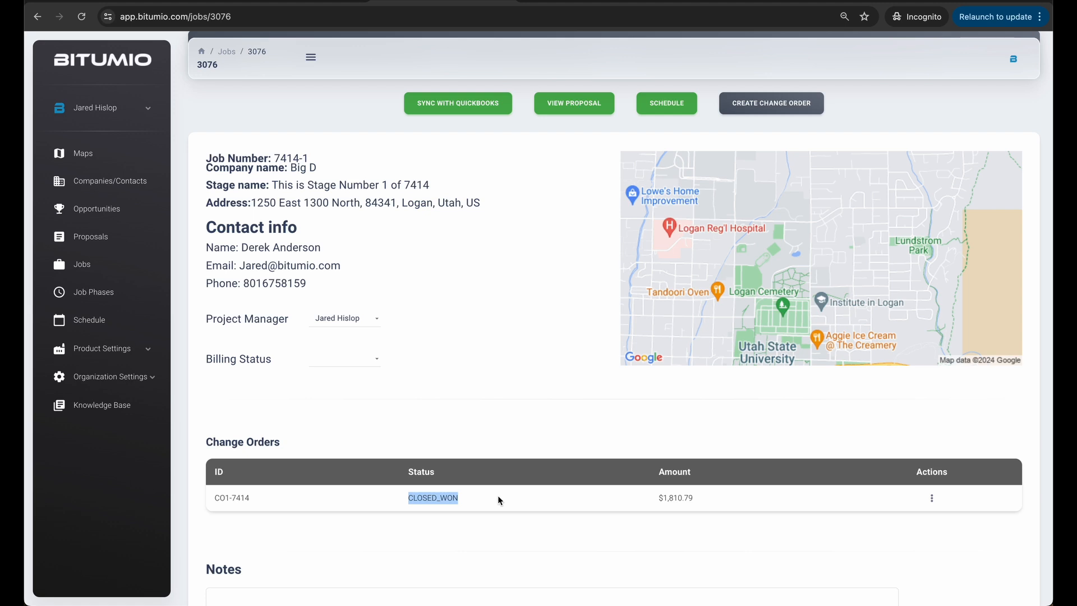
left_click(456, 501)
left_click_drag(214, 503, 255, 503)
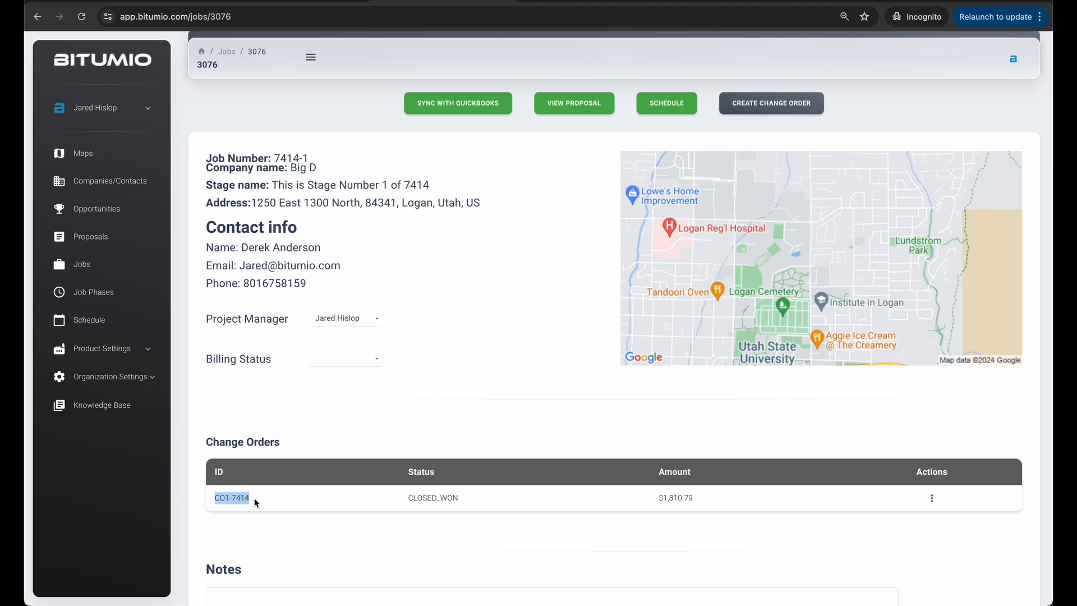
Return to the change order proposal's browser tab, open original proposal 7414 from the Proposals list and check its Change Orders section.
left_click(255, 1)
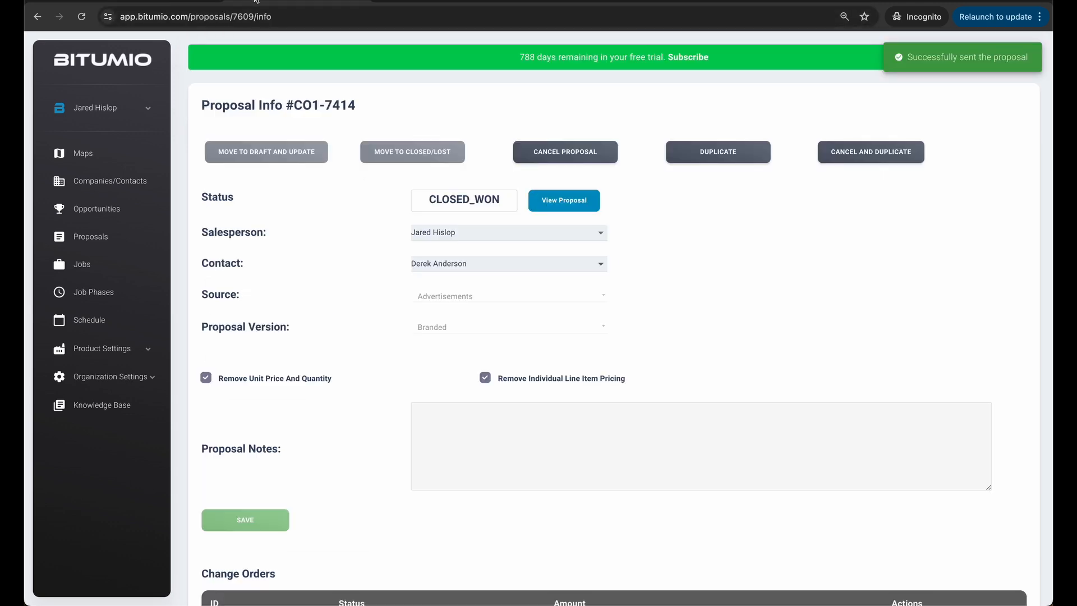
left_click(89, 236)
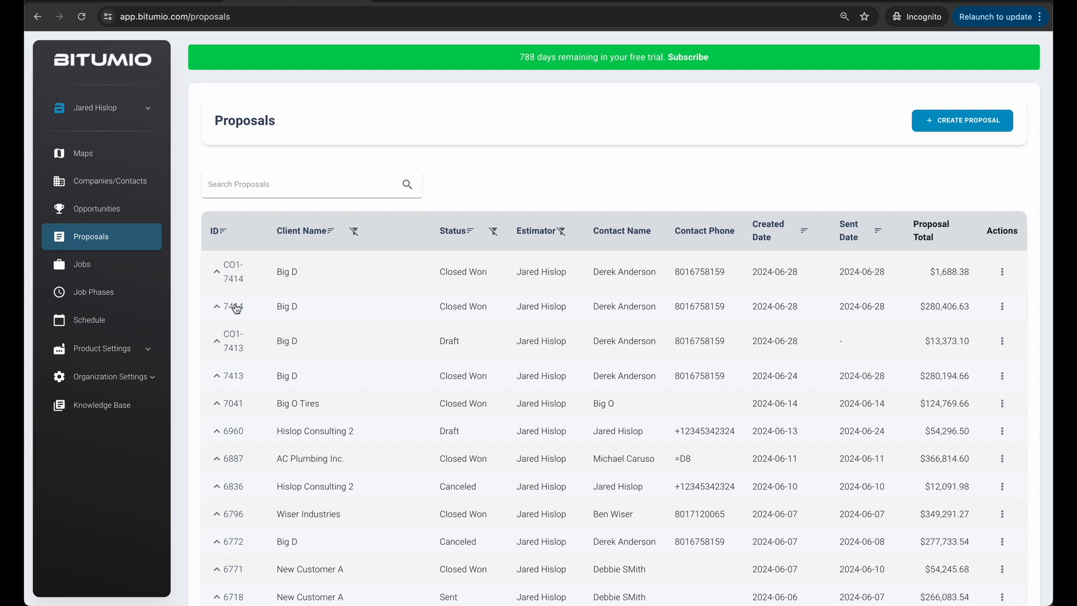
left_click(236, 308)
scroll(249, 383, "down", 3)
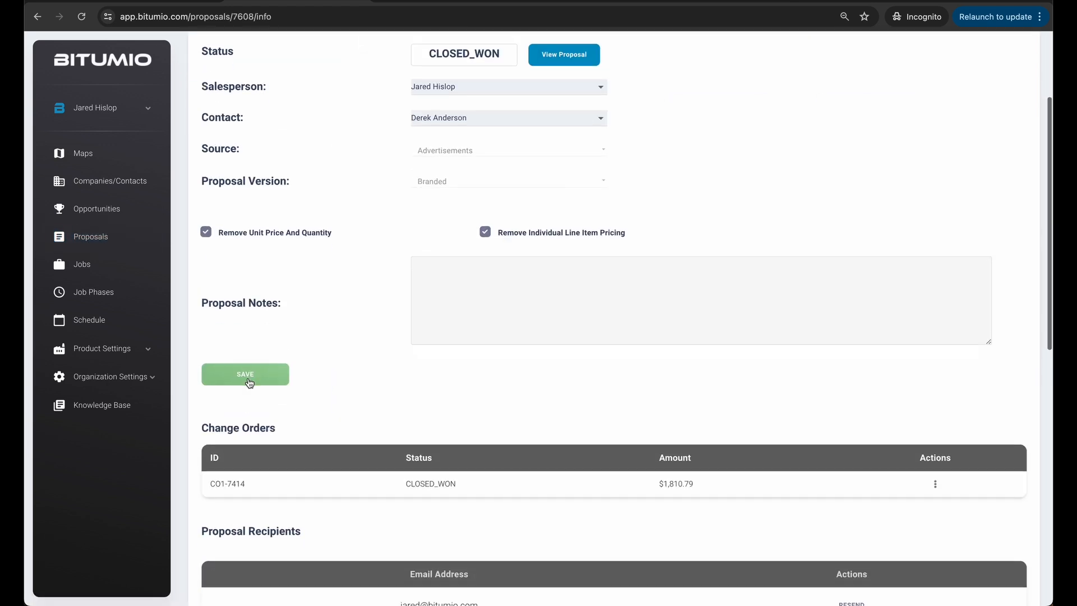
left_click_drag(203, 475, 262, 477)
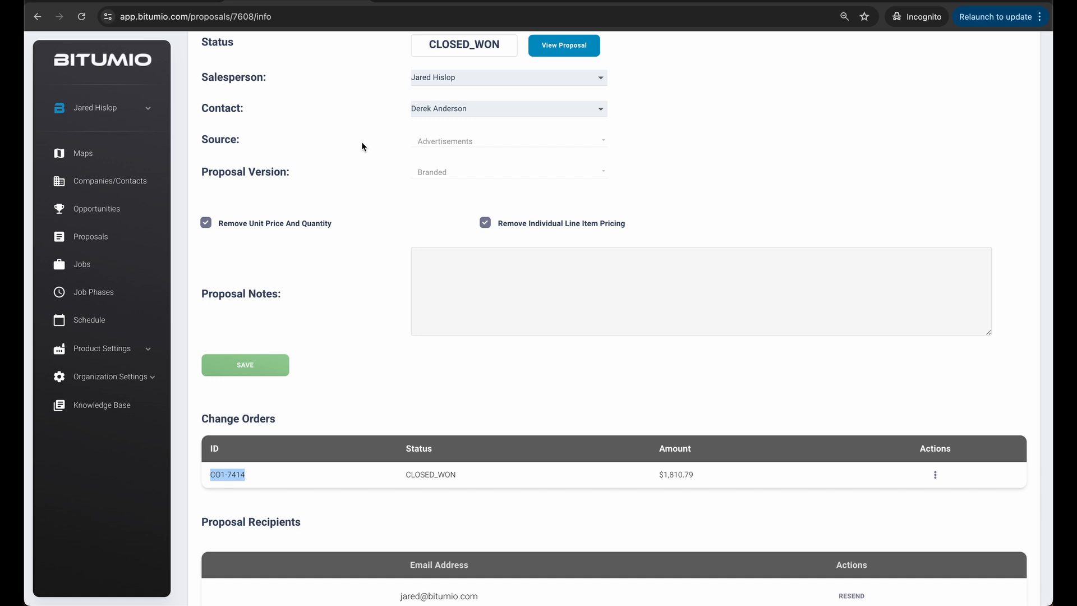
scroll(362, 145, "up", 3)
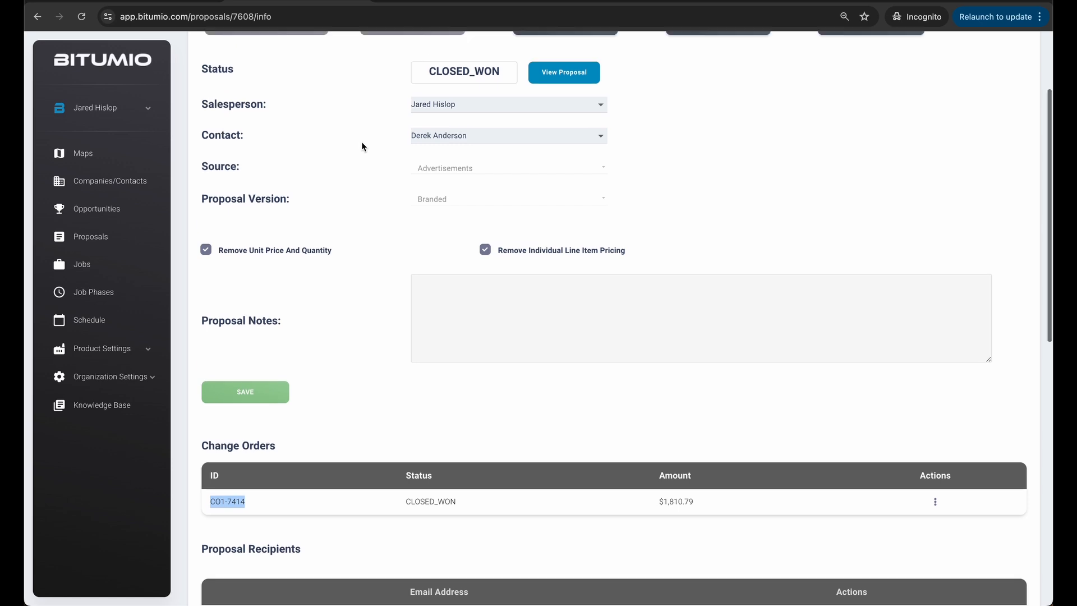